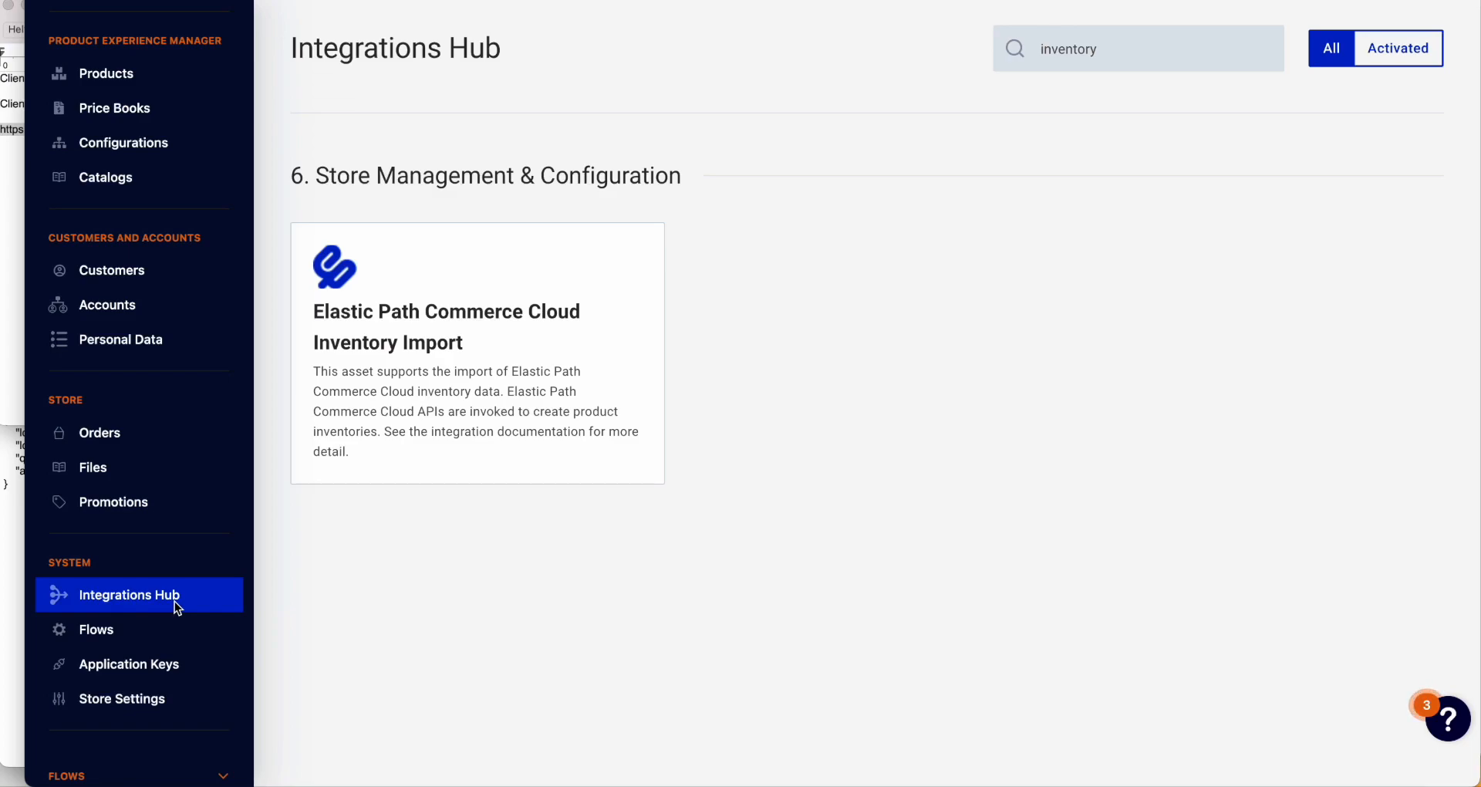
Step: Open the Elastic Path Commerce Cloud Inventory Import card from the 'inventory' search results
{"action": "left_click", "coordinate": [509, 287]}
Step: Start configuring Inventory Import, review the trigger URL, and complete the Initial Configuration step
{"action": "left_click", "coordinate": [515, 308]}
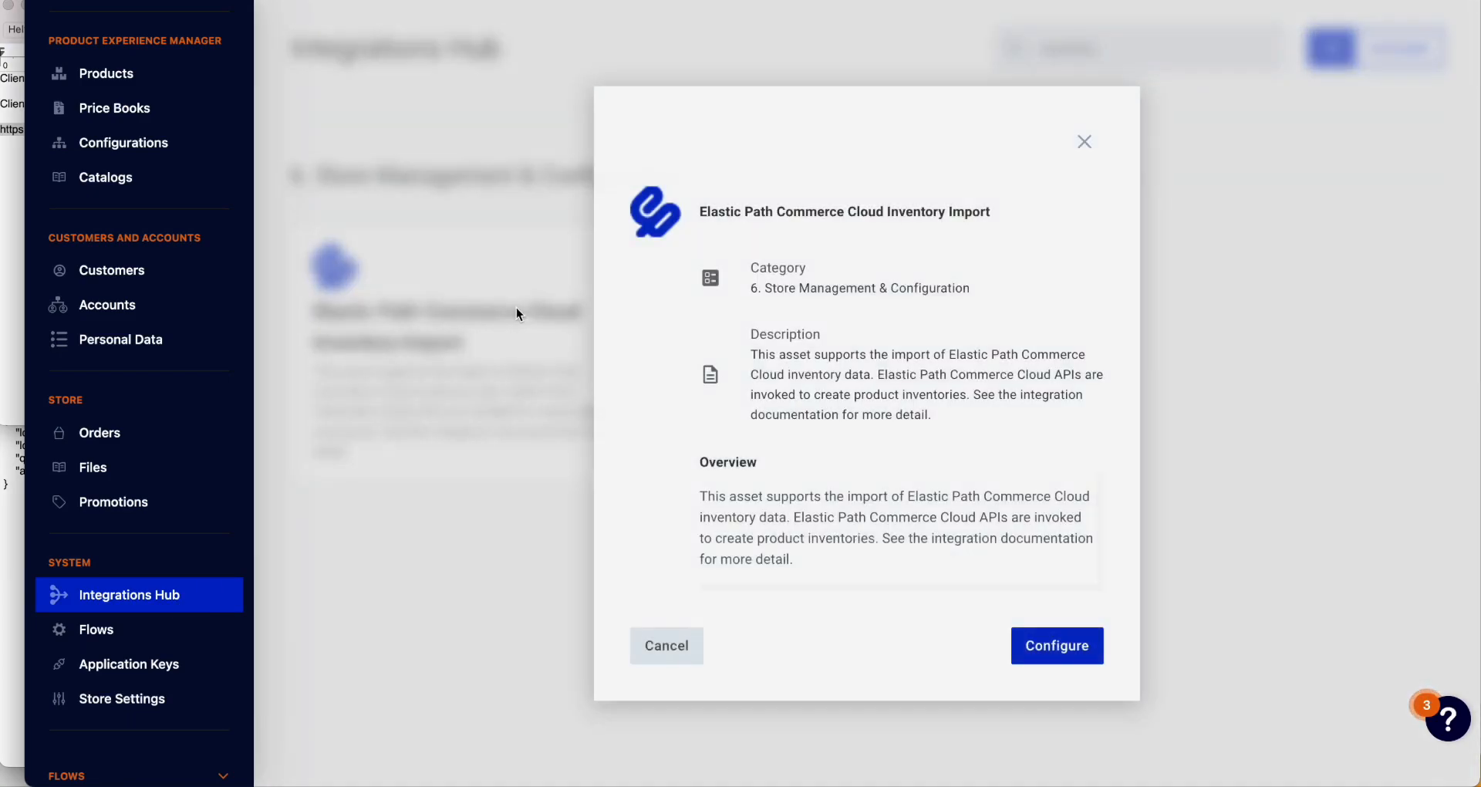
{"action": "left_click", "coordinate": [1050, 646]}
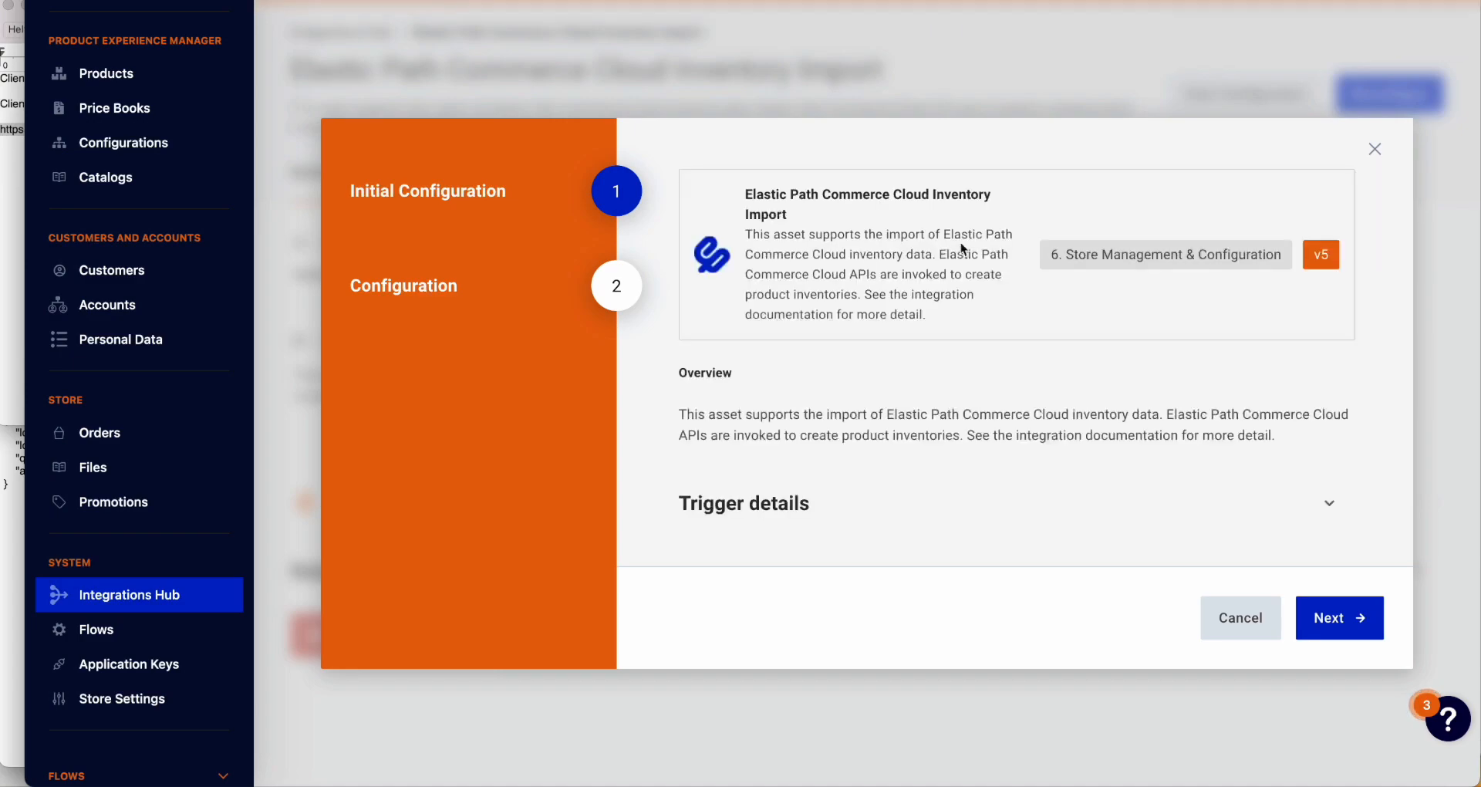
{"action": "left_click", "coordinate": [1328, 506]}
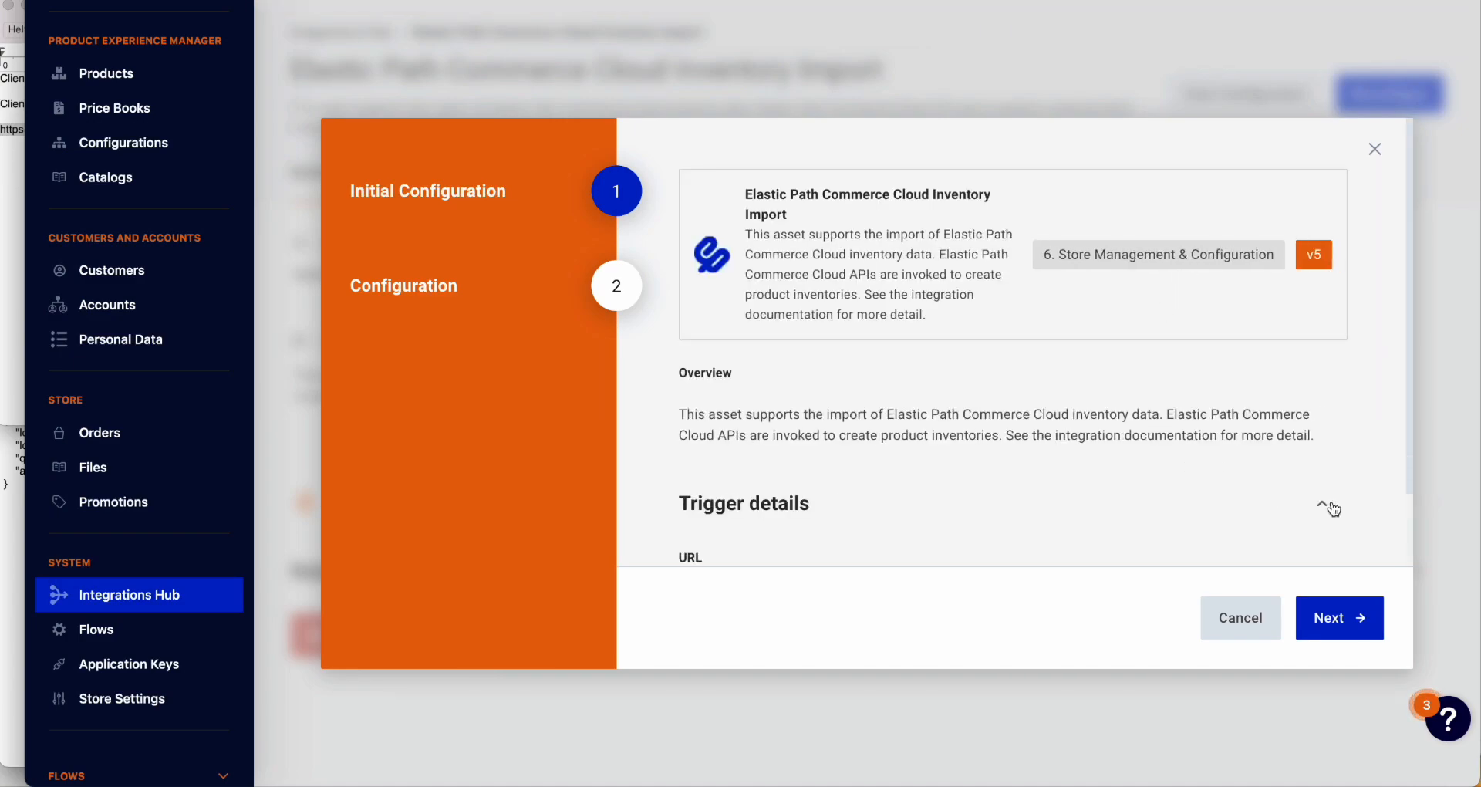
{"action": "scroll", "coordinate": [1302, 472], "scroll_direction": "down", "scroll_amount": 3}
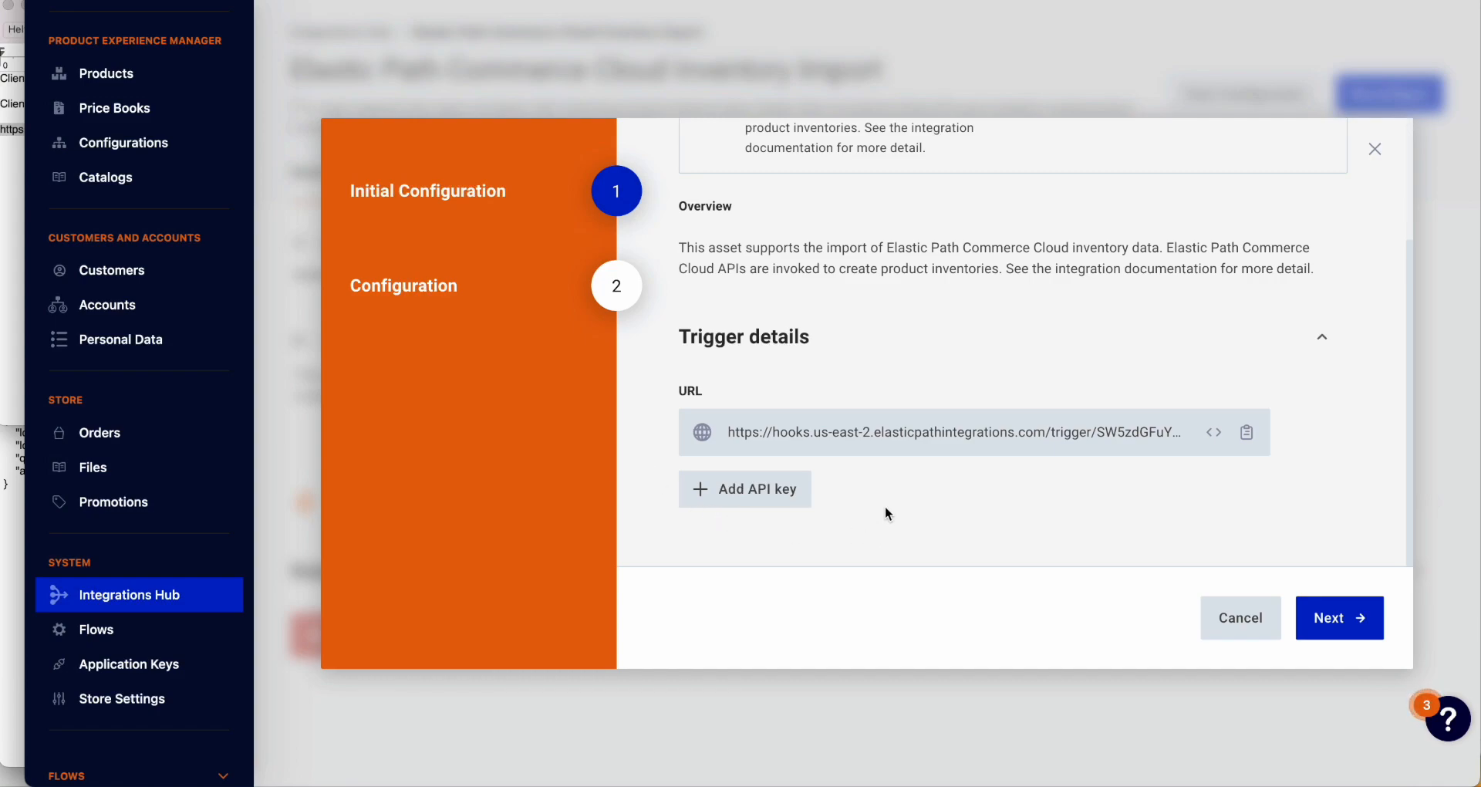
{"action": "left_click", "coordinate": [1335, 619]}
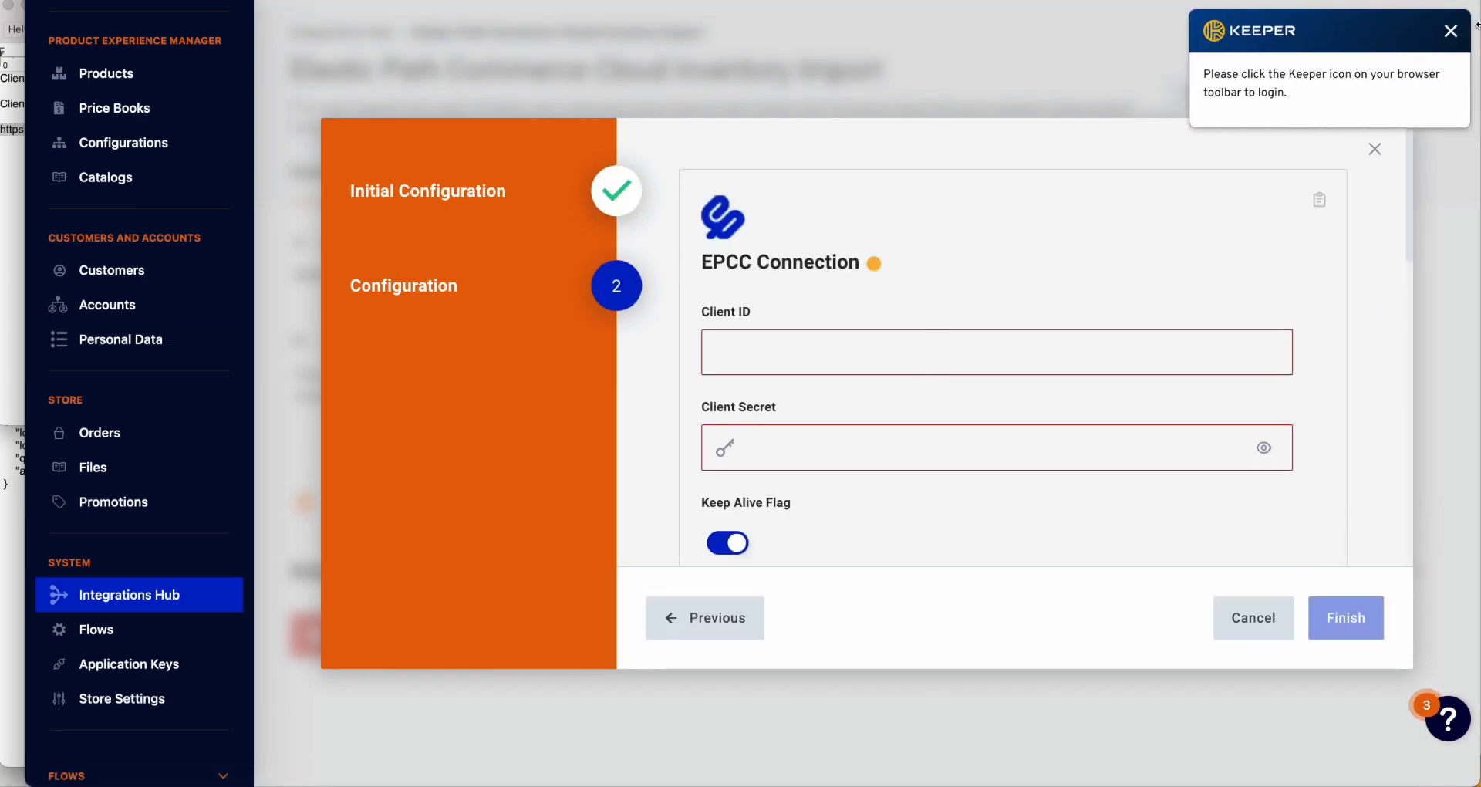
Step: Dismiss the password prompt and paste the client ID from the notes into Client ID
{"action": "left_click", "coordinate": [1452, 32]}
{"action": "key", "text": "super+Tab"}
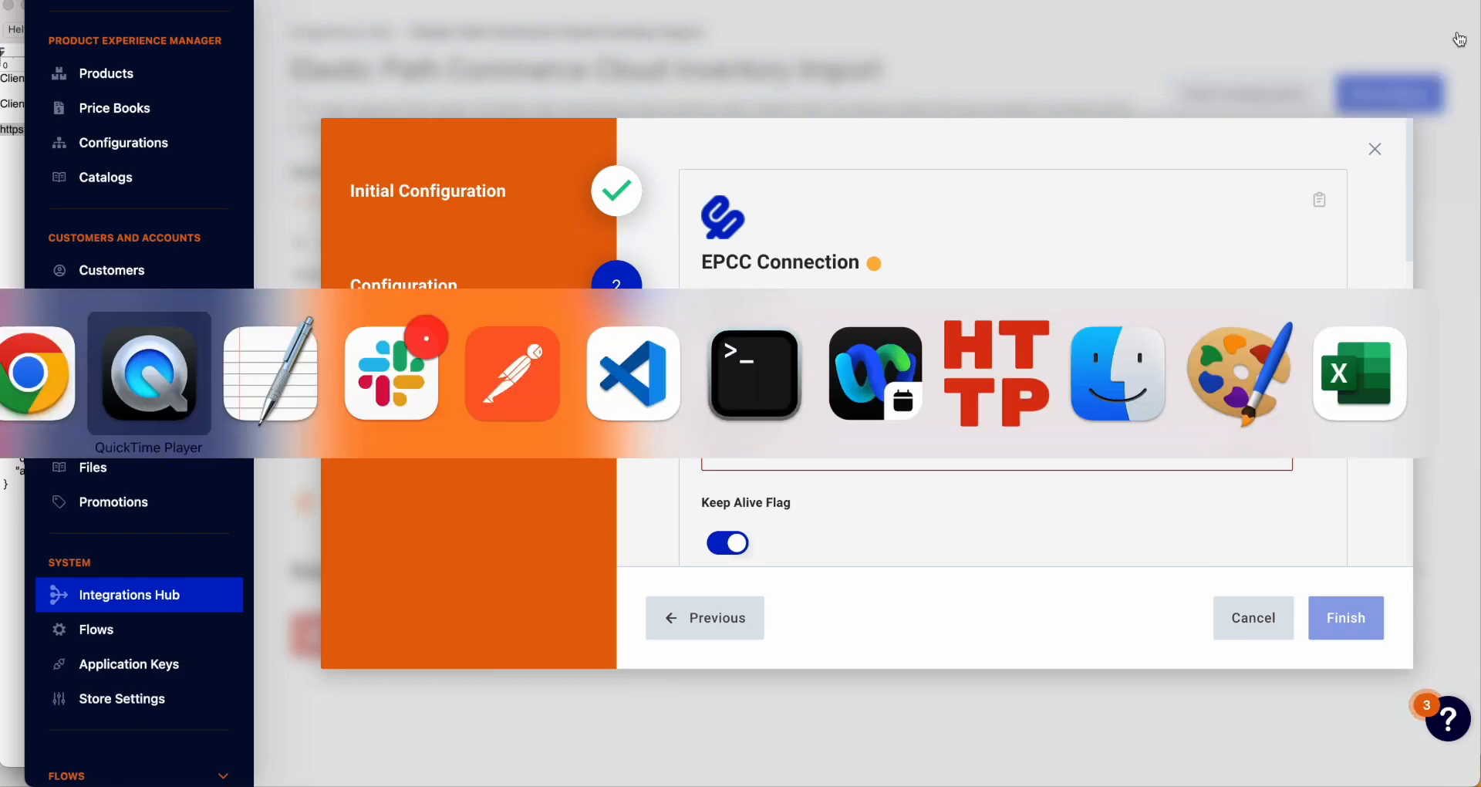
{"action": "key", "text": "super+Tab"}
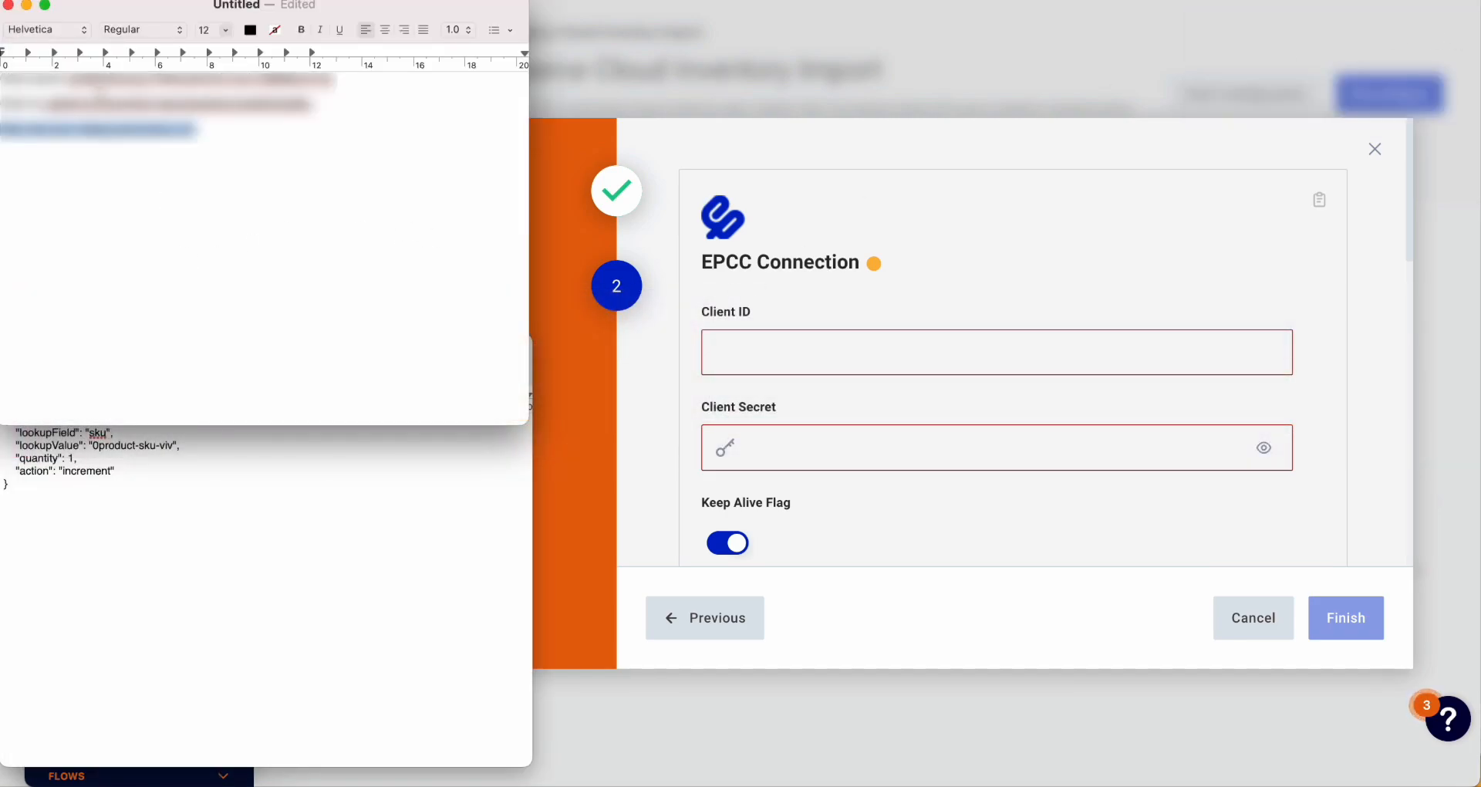
{"action": "left_click", "coordinate": [46, 105]}
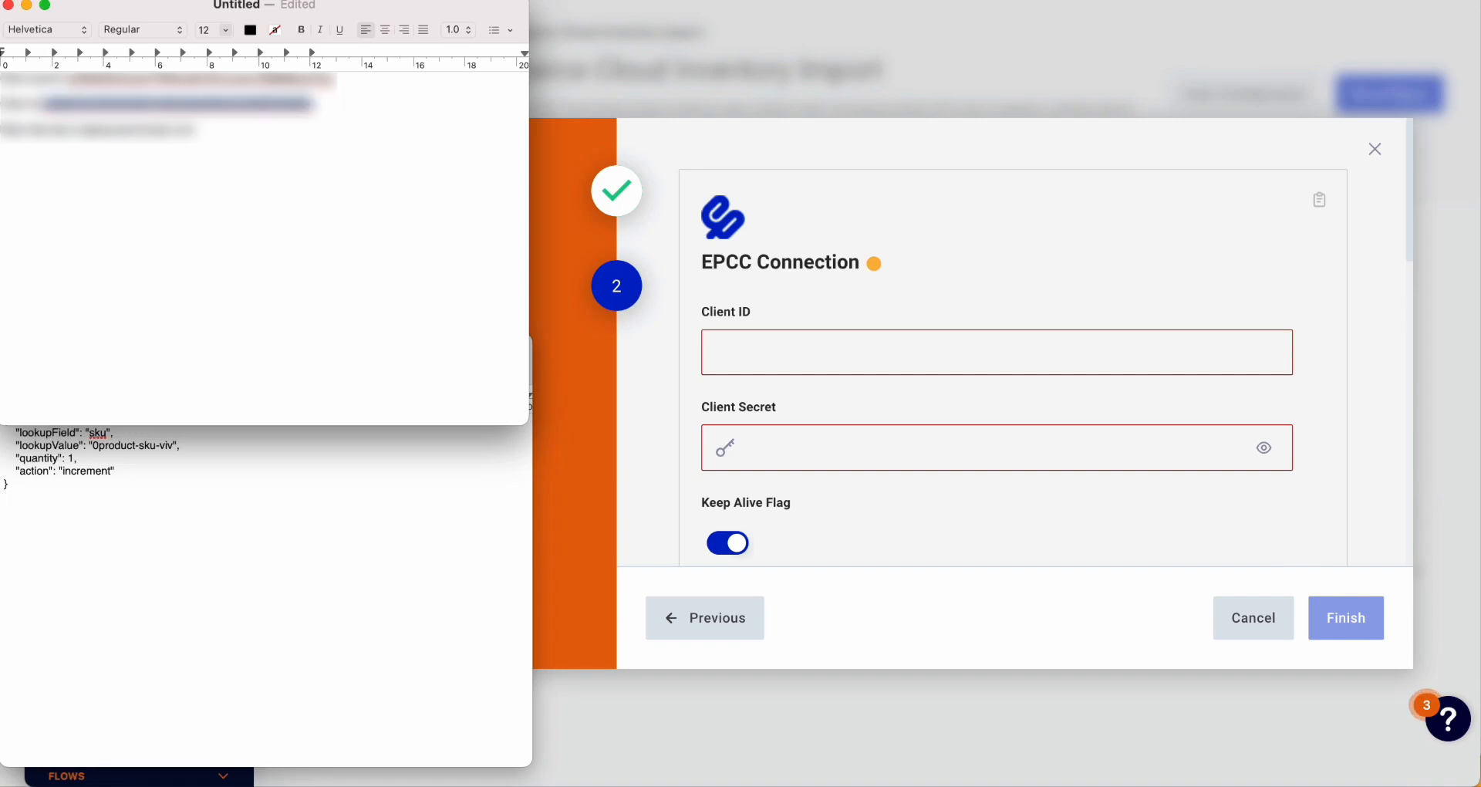
{"action": "left_click", "coordinate": [815, 354]}
{"action": "left_click", "coordinate": [803, 354]}
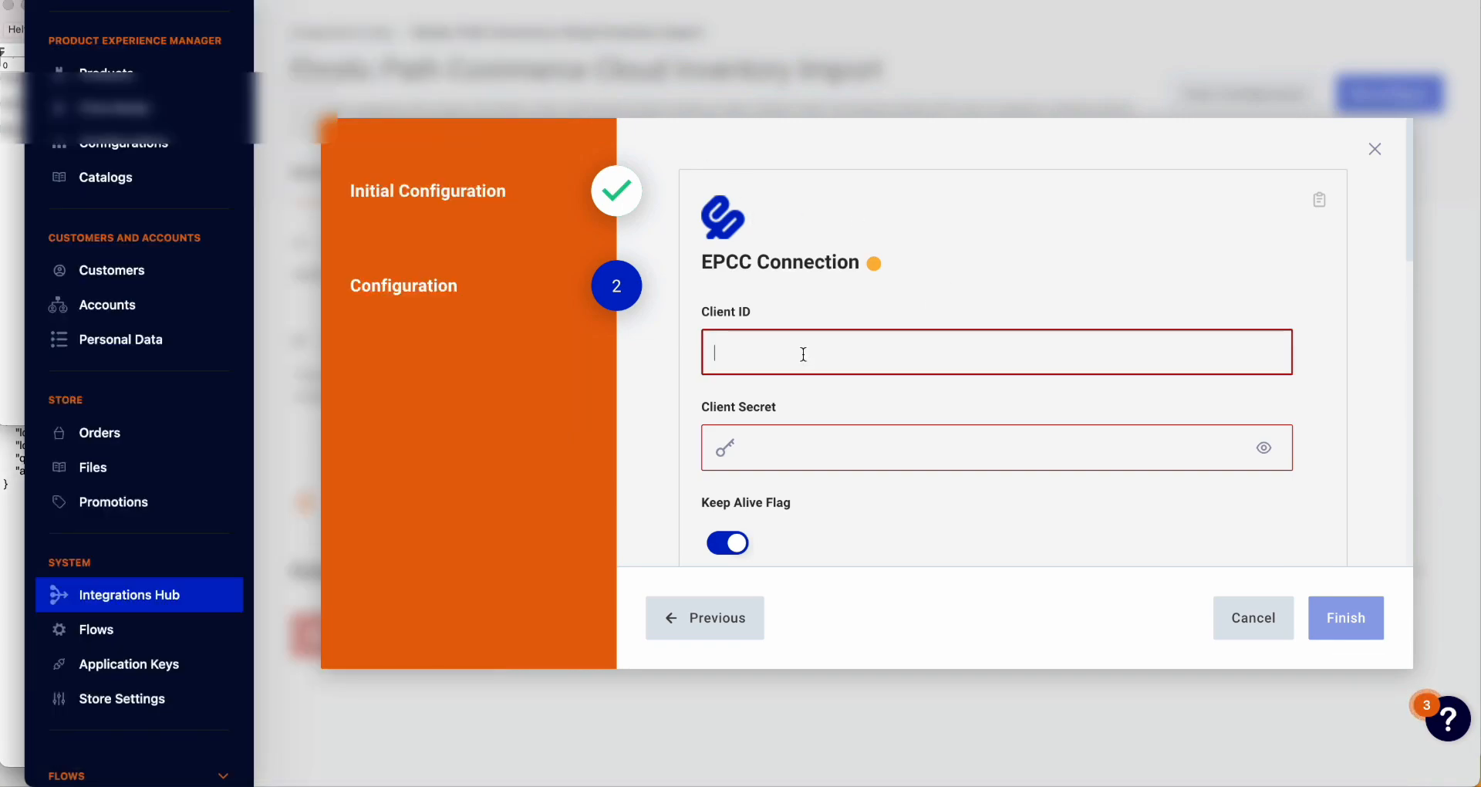
{"action": "type", "text": "LaMxRLGrSI23w3RsEYo8yZxNp050tVinDxMSAScMGx"}
Step: Paste the client secret and the token URL from the notes into their fields
{"action": "key", "text": "super+Tab"}
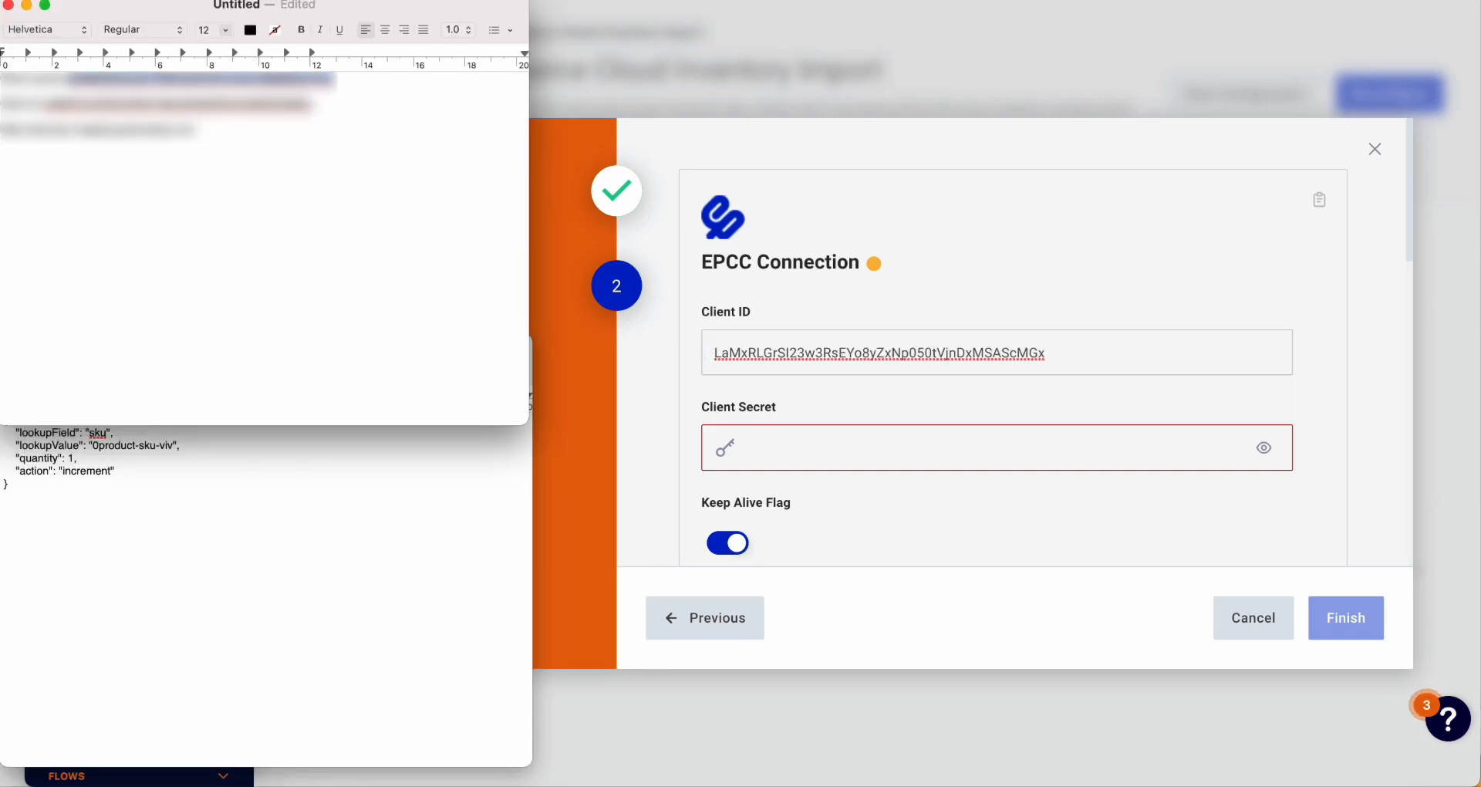
{"action": "left_click", "coordinate": [786, 458]}
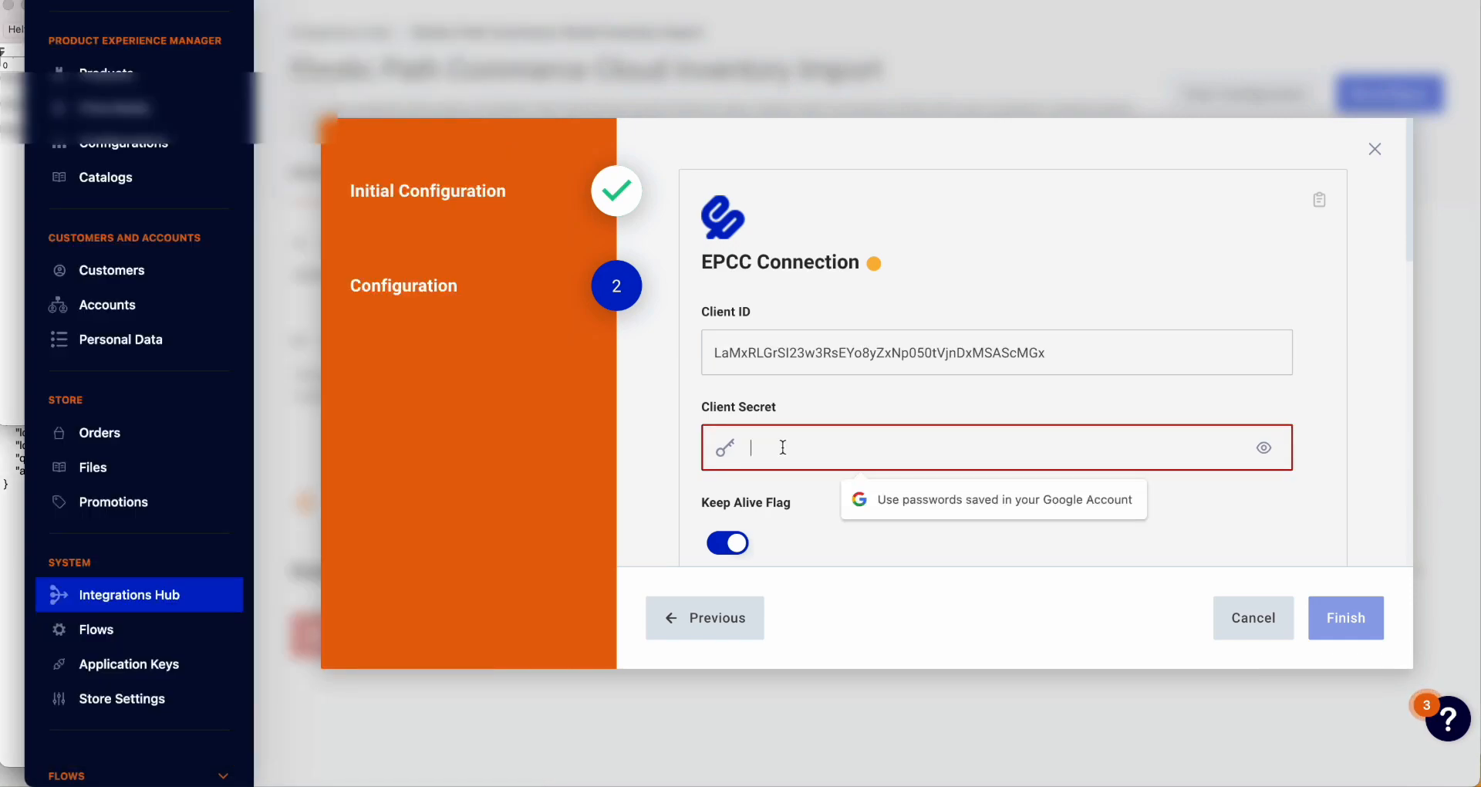
{"action": "key", "text": "super+v"}
{"action": "key", "text": "super+Tab"}
{"action": "left_click", "coordinate": [27, 131]}
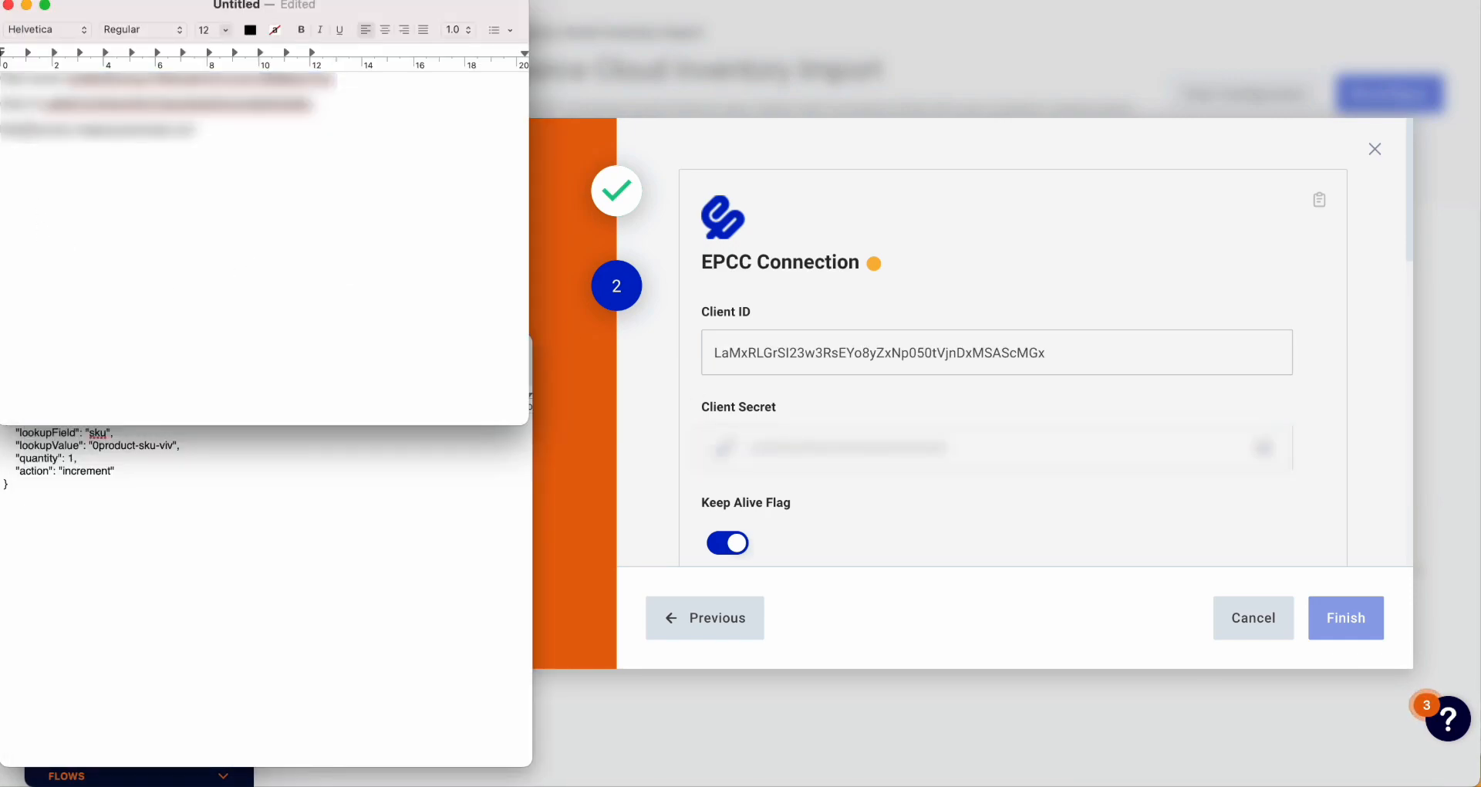
{"action": "left_click_drag", "start_coordinate": [3, 130], "coordinate": [197, 129]}
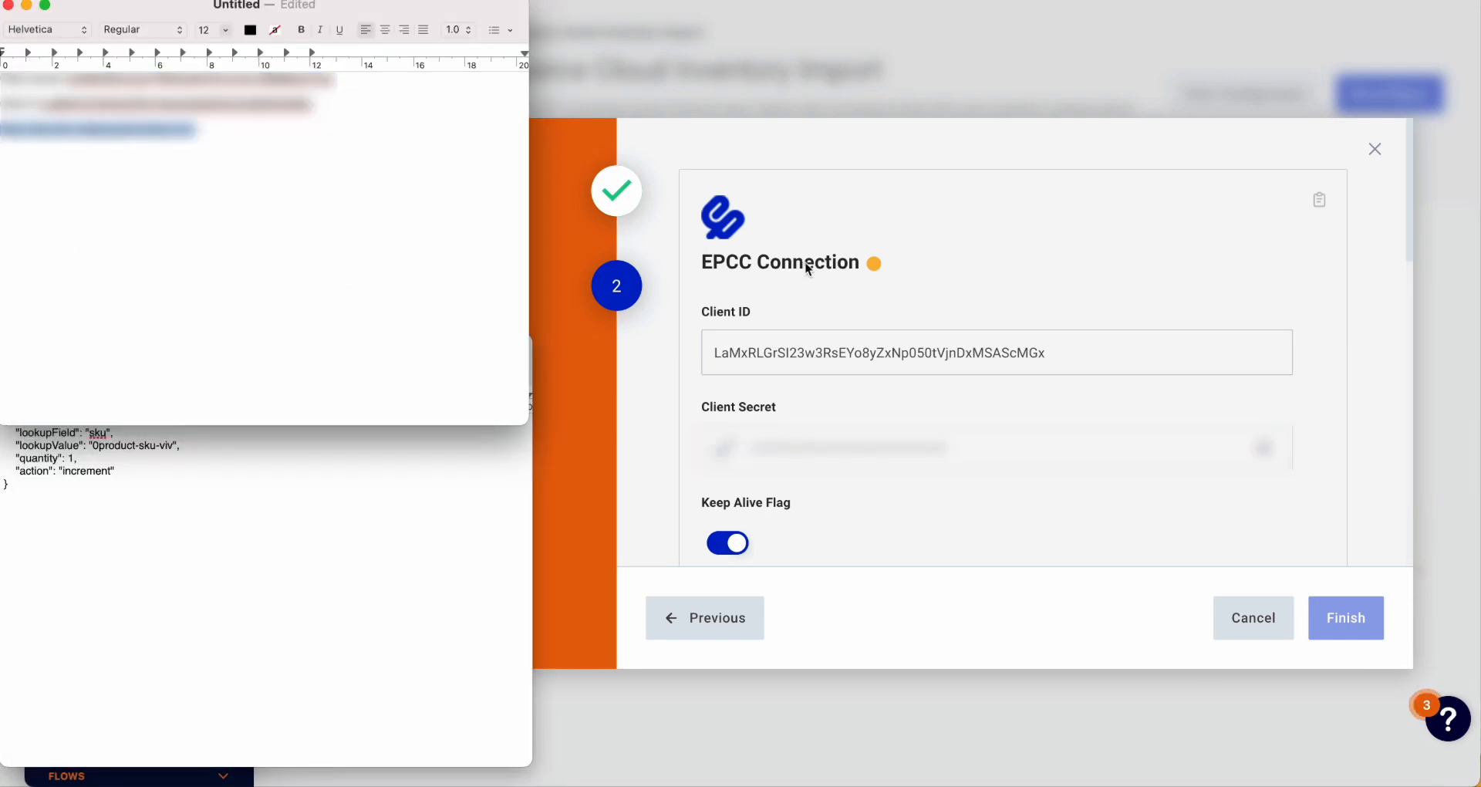
{"action": "scroll", "coordinate": [929, 407], "scroll_direction": "down", "scroll_amount": 5}
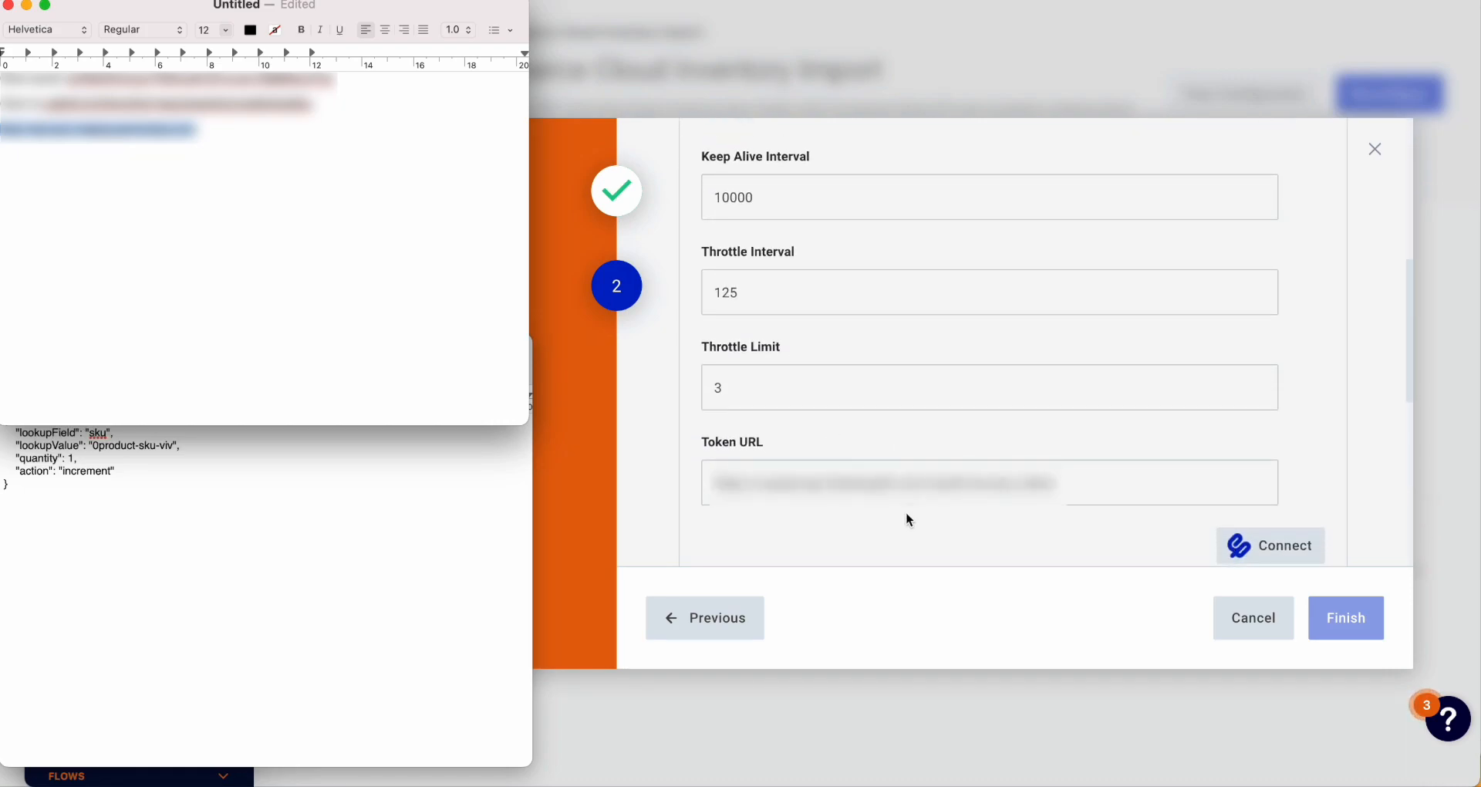
{"action": "triple_click", "coordinate": [929, 489]}
{"action": "key", "text": "ctrl+v"}
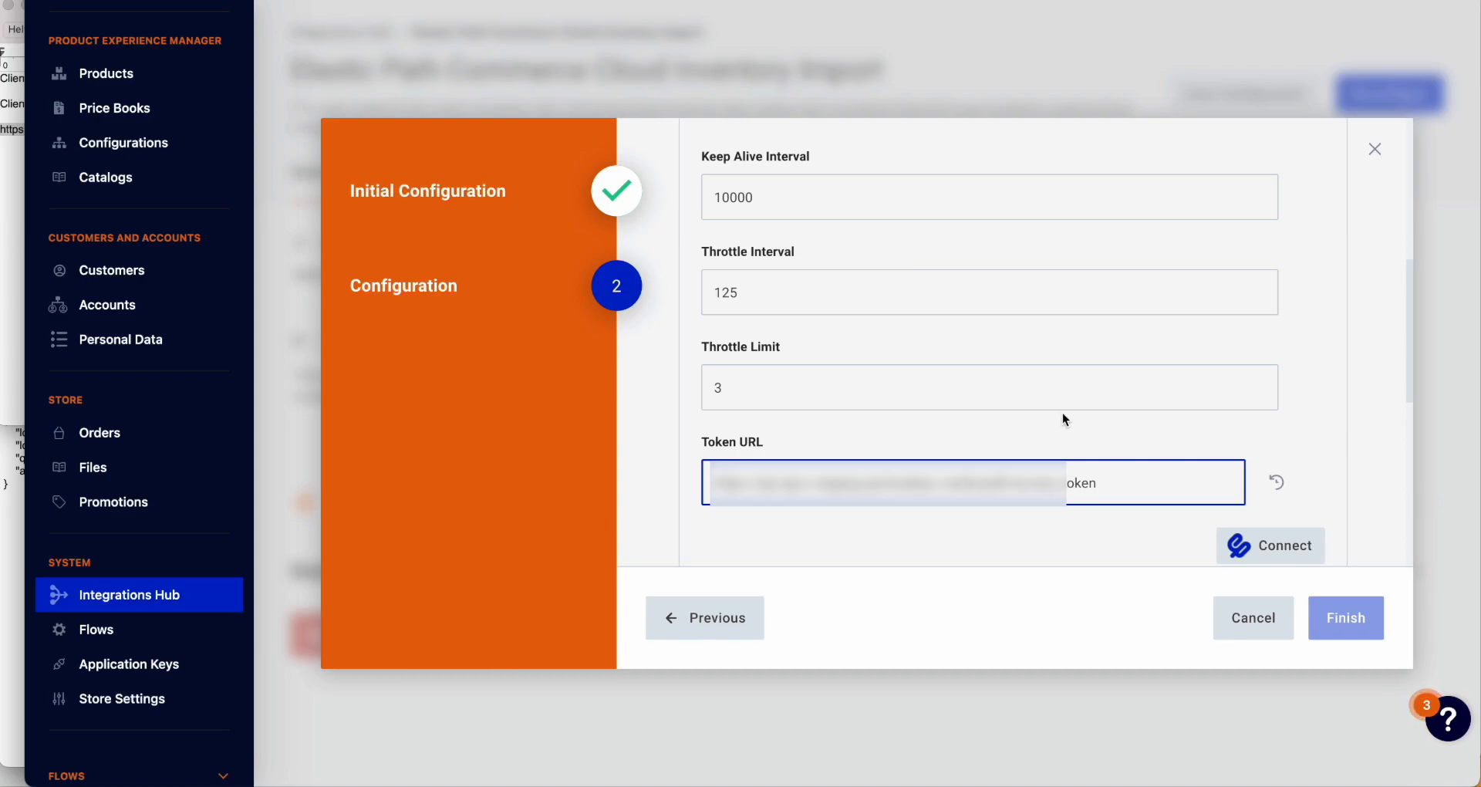
Step: Connect the EPCC credentials until authorization reports completed successfully
{"action": "left_click", "coordinate": [1243, 544]}
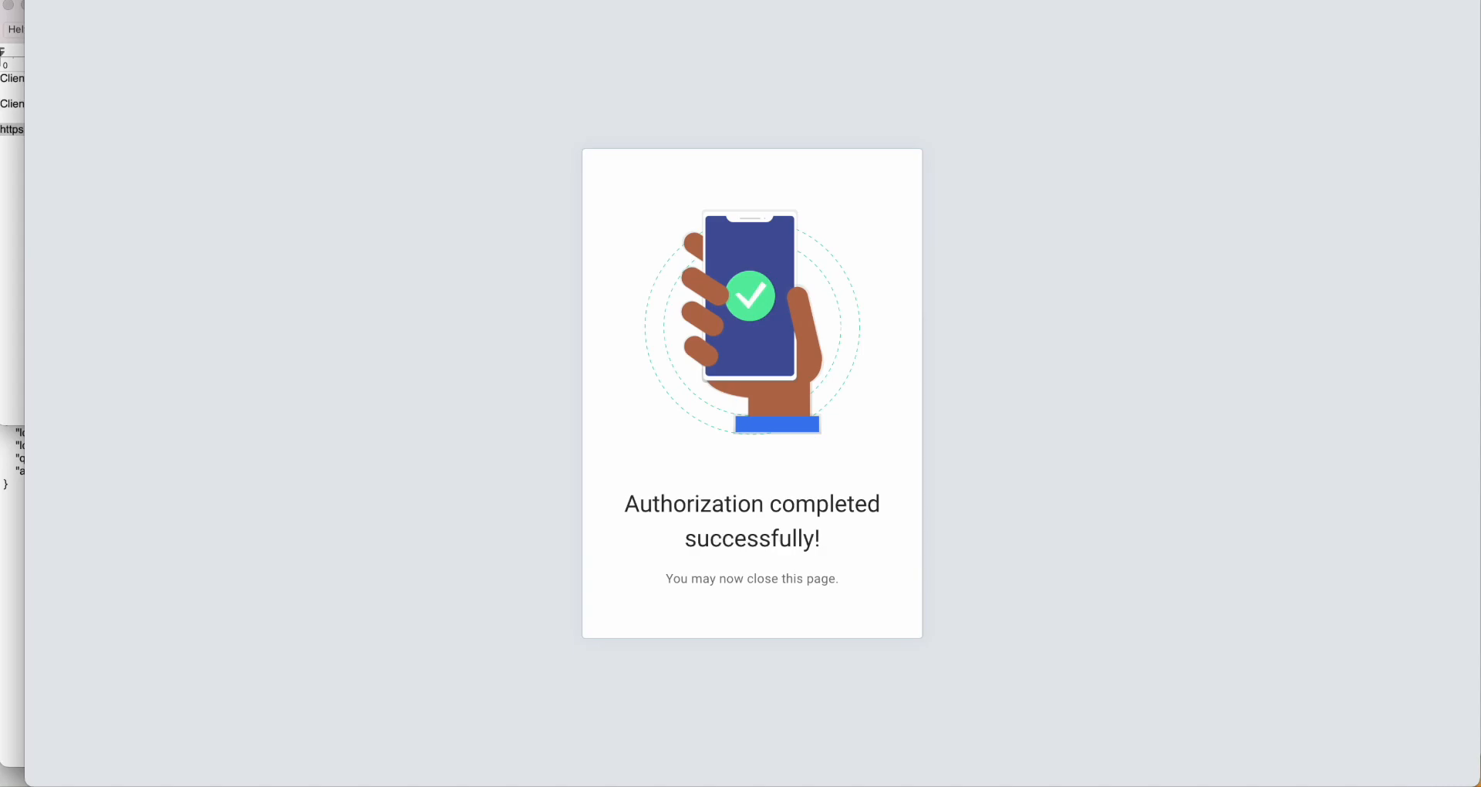
Step: Leave the remaining settings at their defaults and finish the wizard to enable the integration
{"action": "scroll", "coordinate": [1318, 403], "scroll_direction": "down", "scroll_amount": 1}
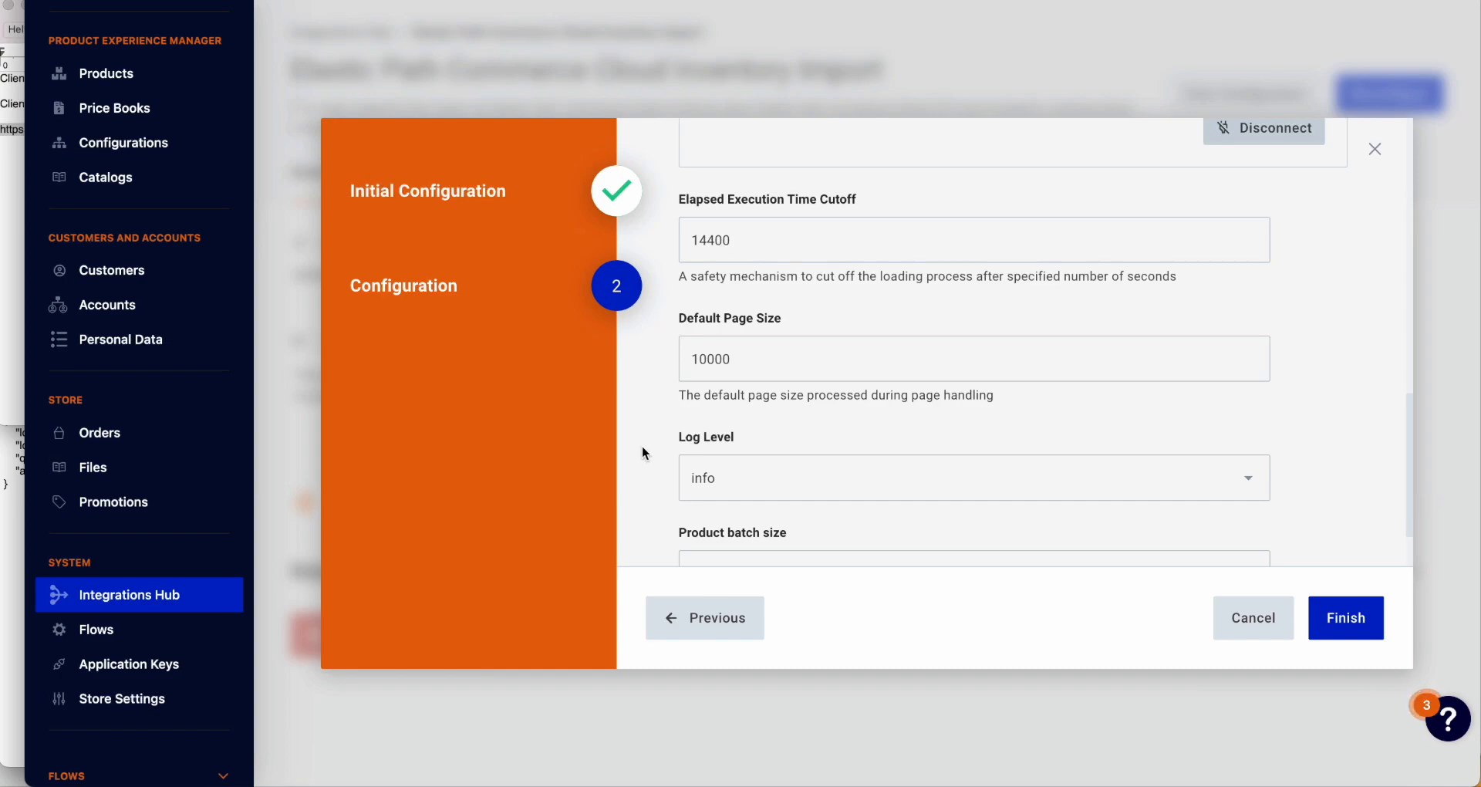
{"action": "scroll", "coordinate": [771, 436], "scroll_direction": "down", "scroll_amount": 1}
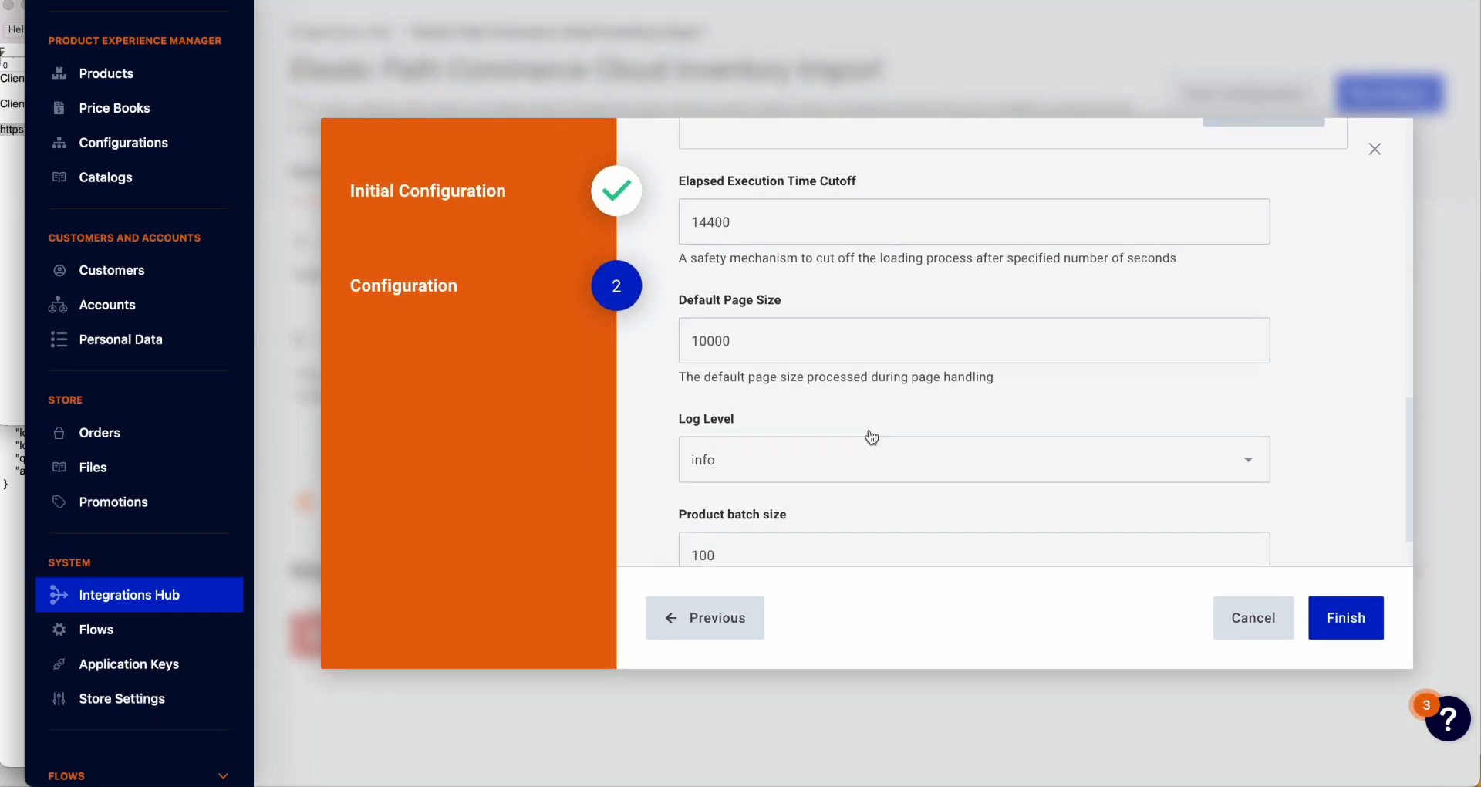
{"action": "scroll", "coordinate": [869, 432], "scroll_direction": "down", "scroll_amount": 2}
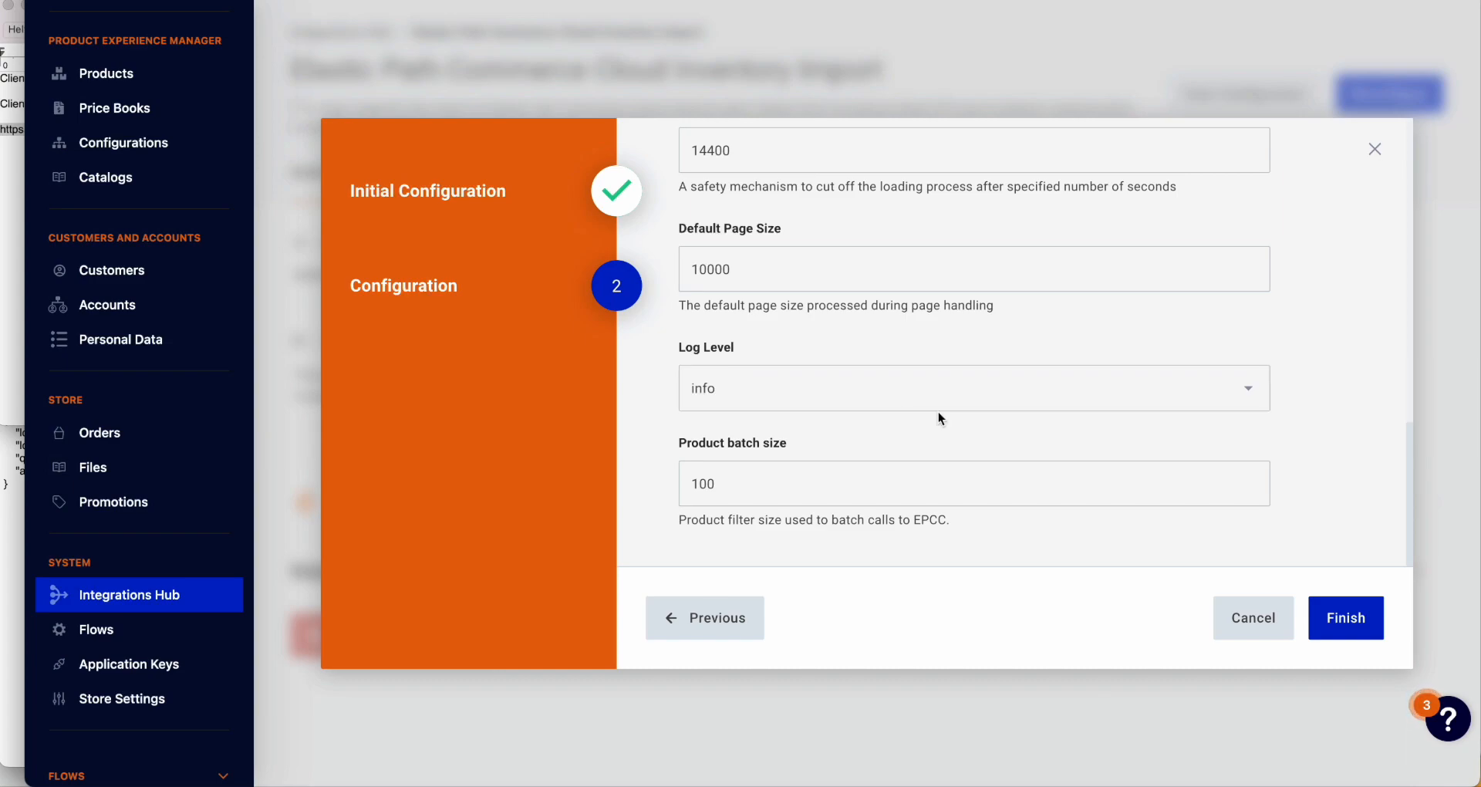
{"action": "left_click", "coordinate": [1346, 619]}
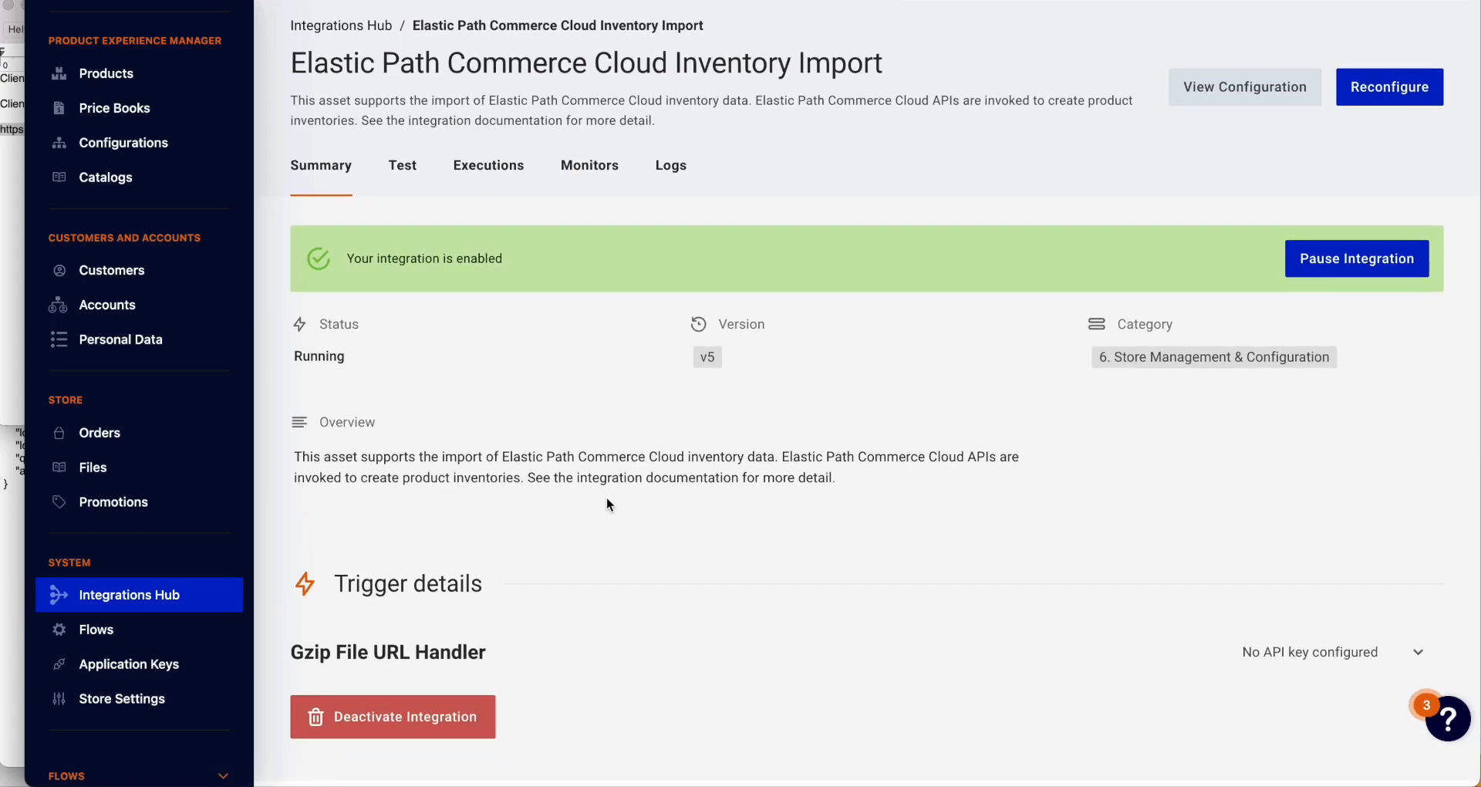
Step: Copy the Gzip File URL Handler trigger URL from the integration summary
{"action": "left_click", "coordinate": [1416, 660]}
{"action": "scroll", "coordinate": [1091, 448], "scroll_direction": "down", "scroll_amount": 1}
{"action": "scroll", "coordinate": [1092, 447], "scroll_direction": "down", "scroll_amount": 2}
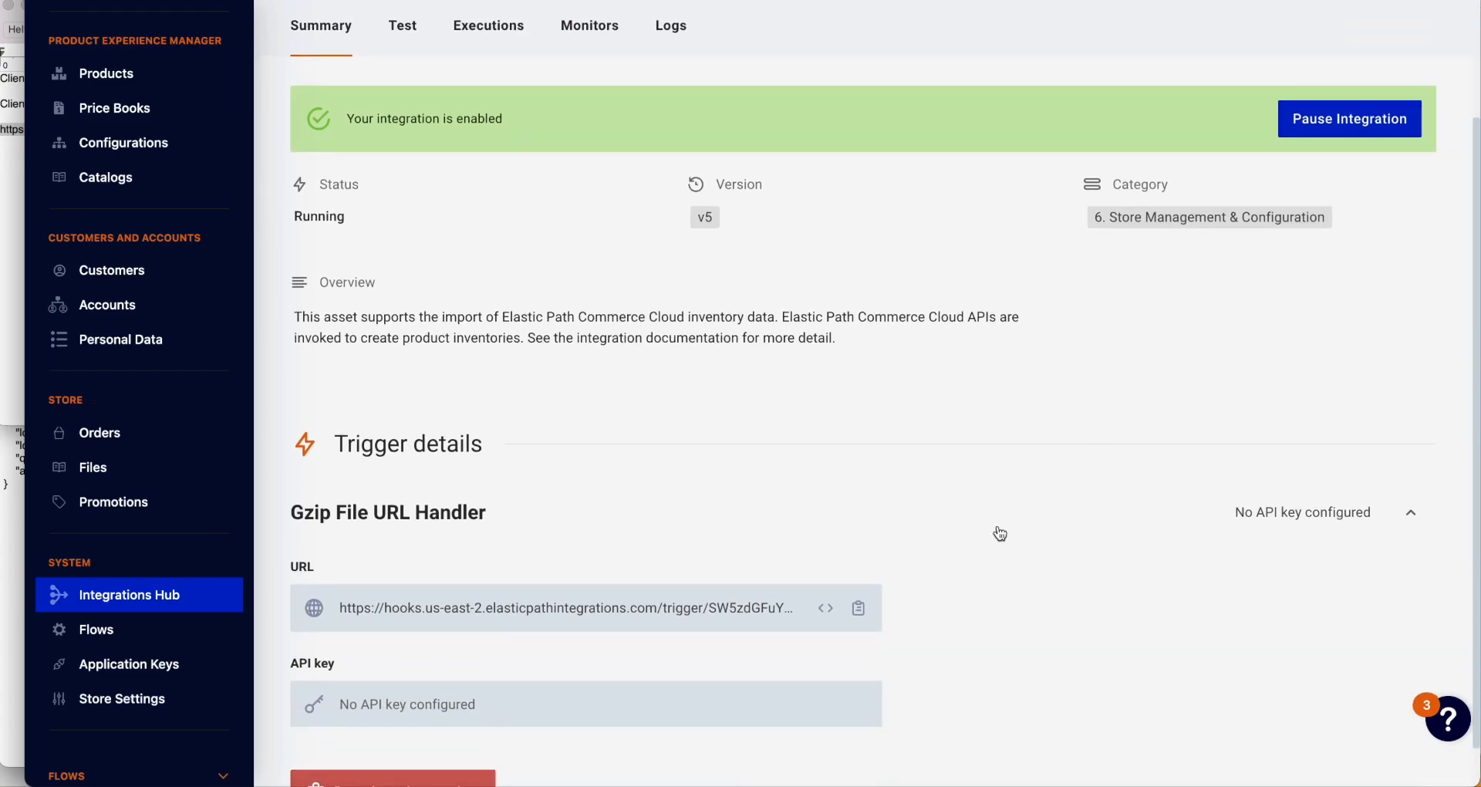
{"action": "left_click", "coordinate": [859, 608]}
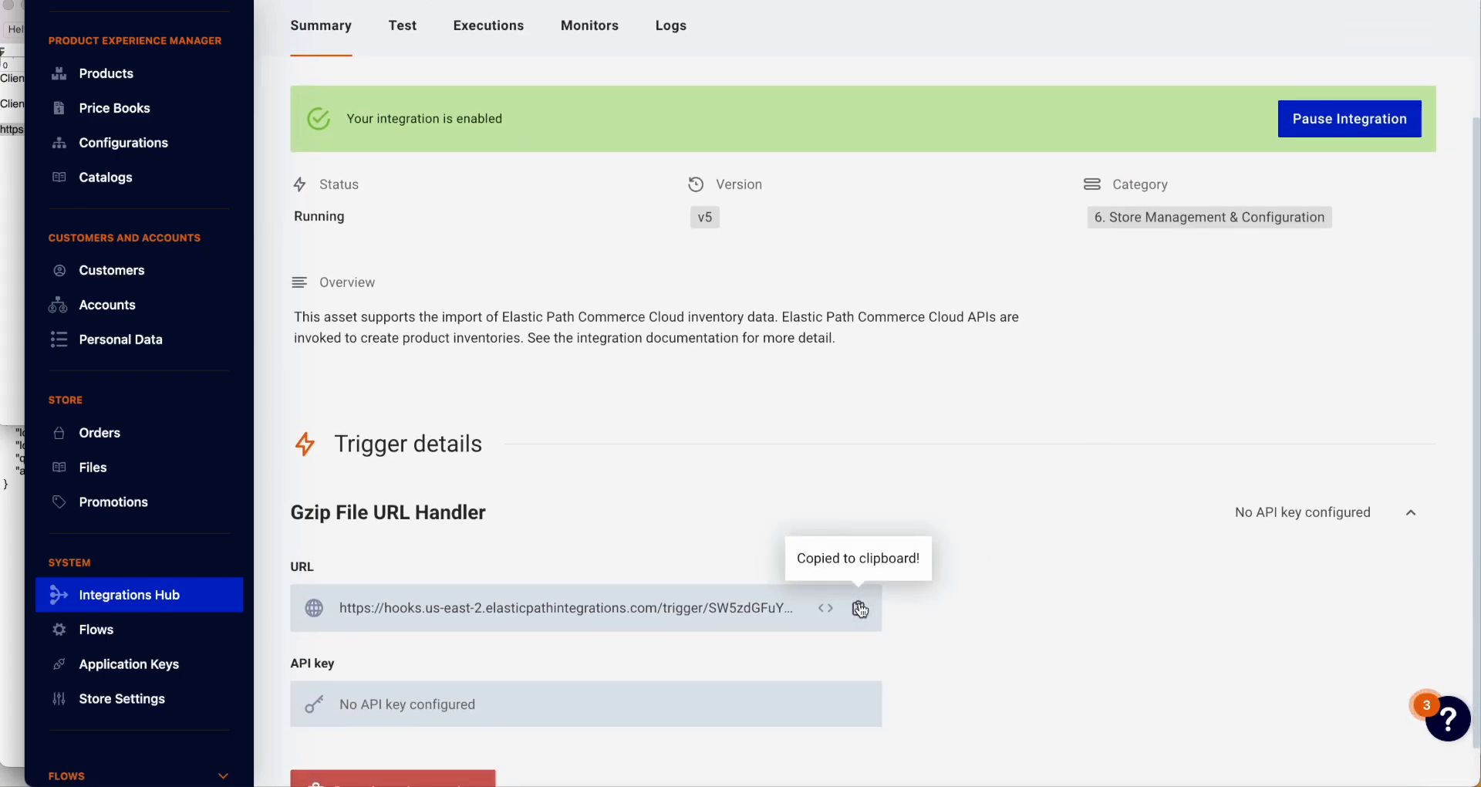
Step: Paste the trigger URL on a new line in the notes, then return to the summary
{"action": "left_click", "coordinate": [14, 228]}
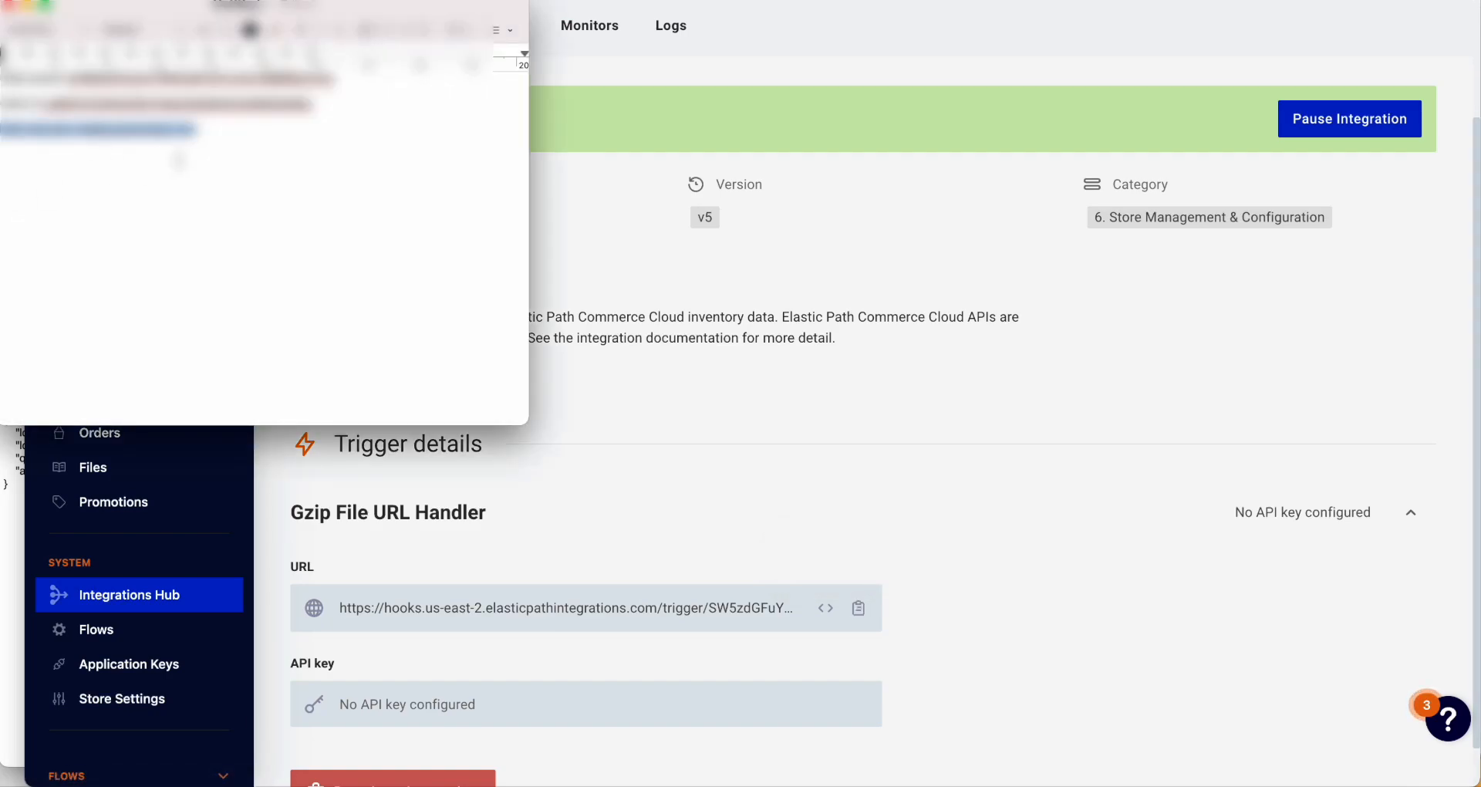
{"action": "key", "text": "Return"}
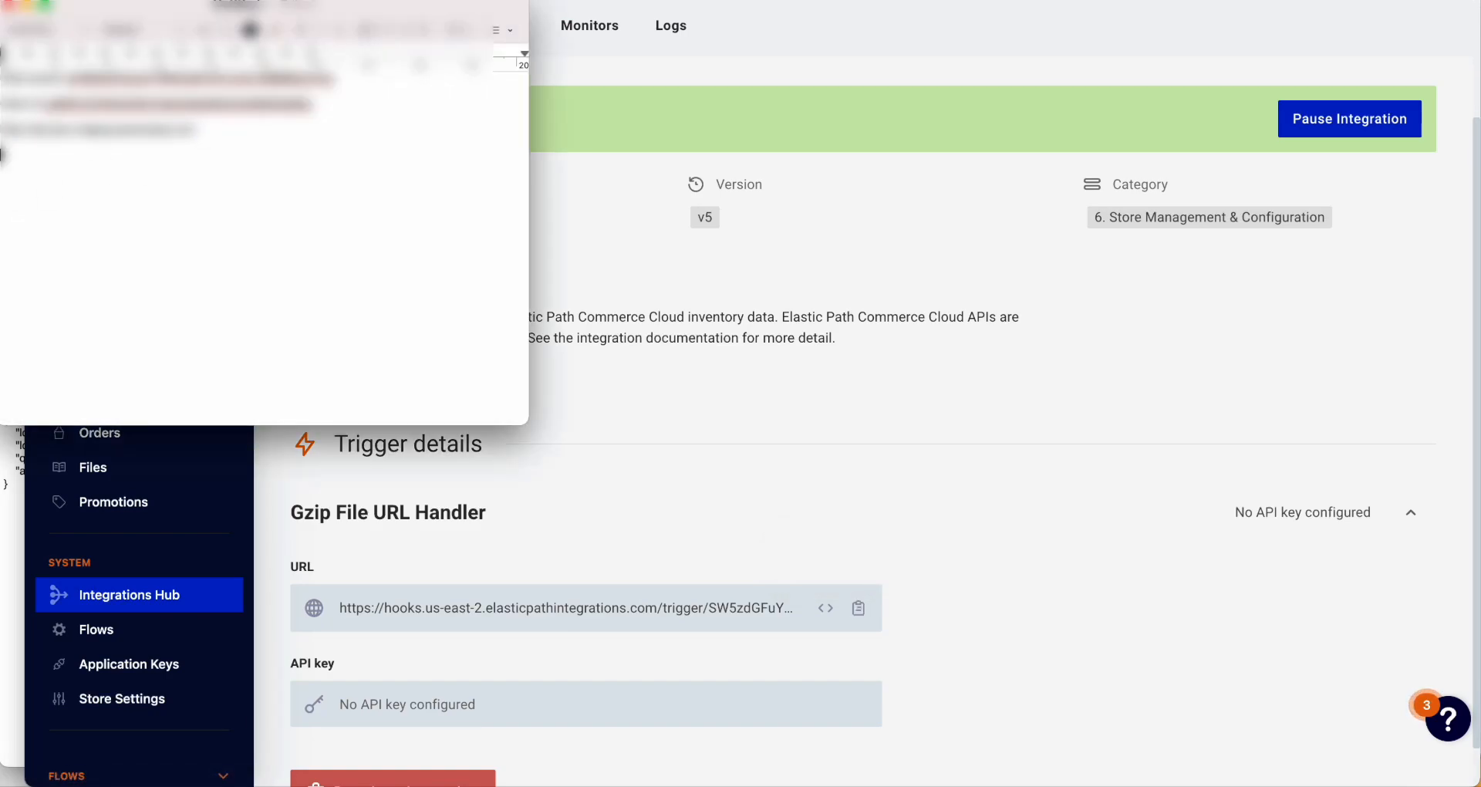
{"action": "key", "text": "super+v"}
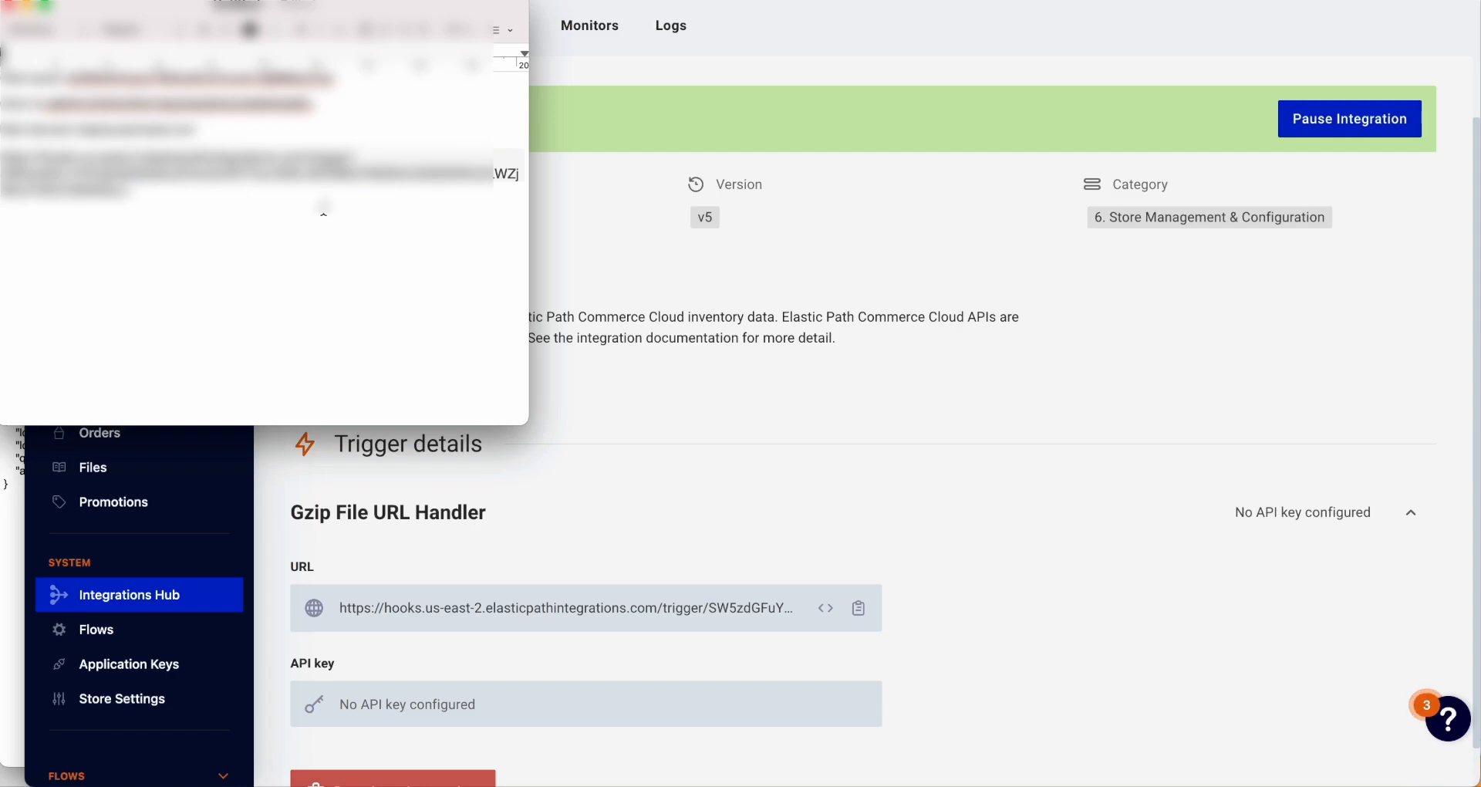
{"action": "left_click", "coordinate": [816, 474]}
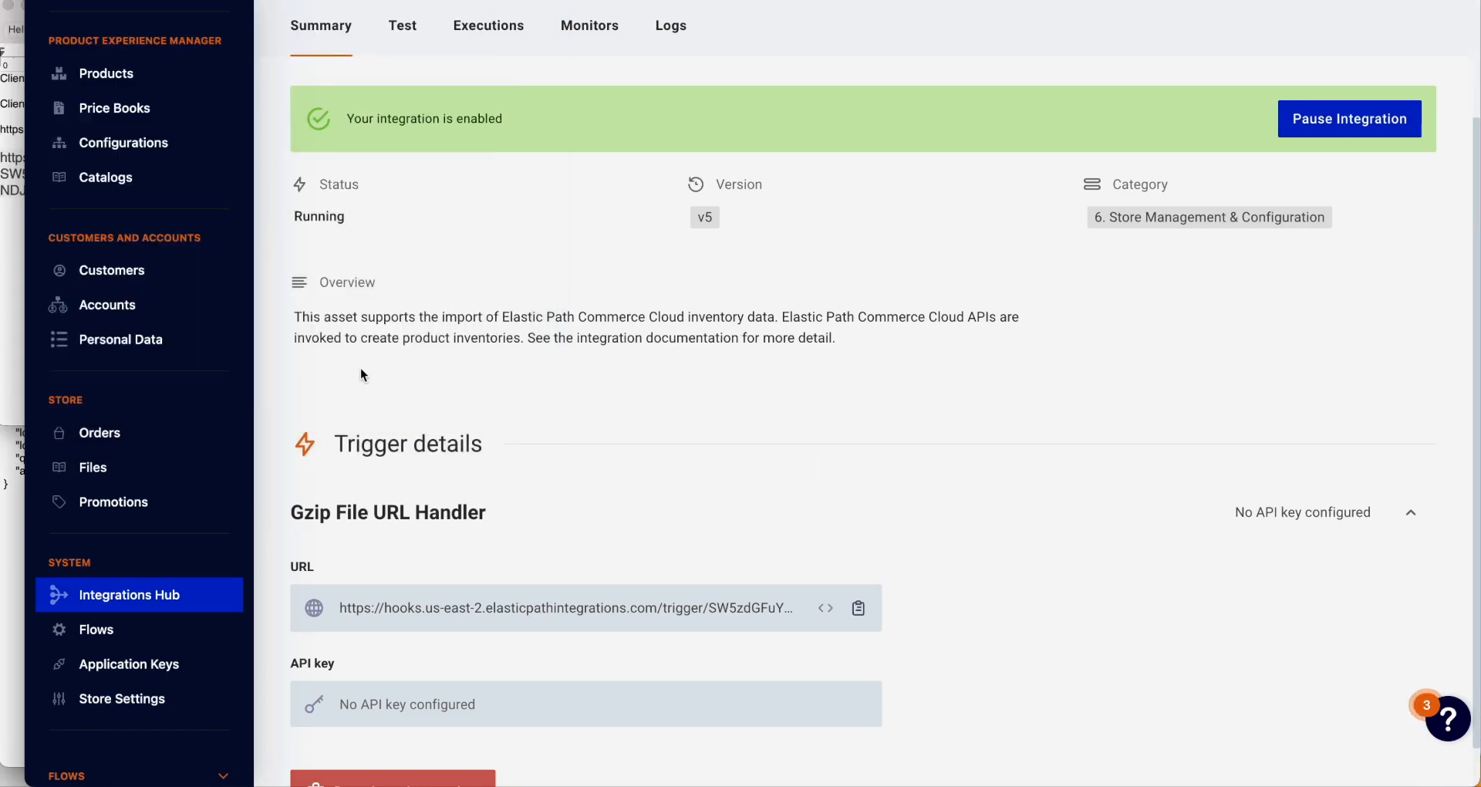
{"action": "scroll", "coordinate": [127, 363], "scroll_direction": "up", "scroll_amount": 3}
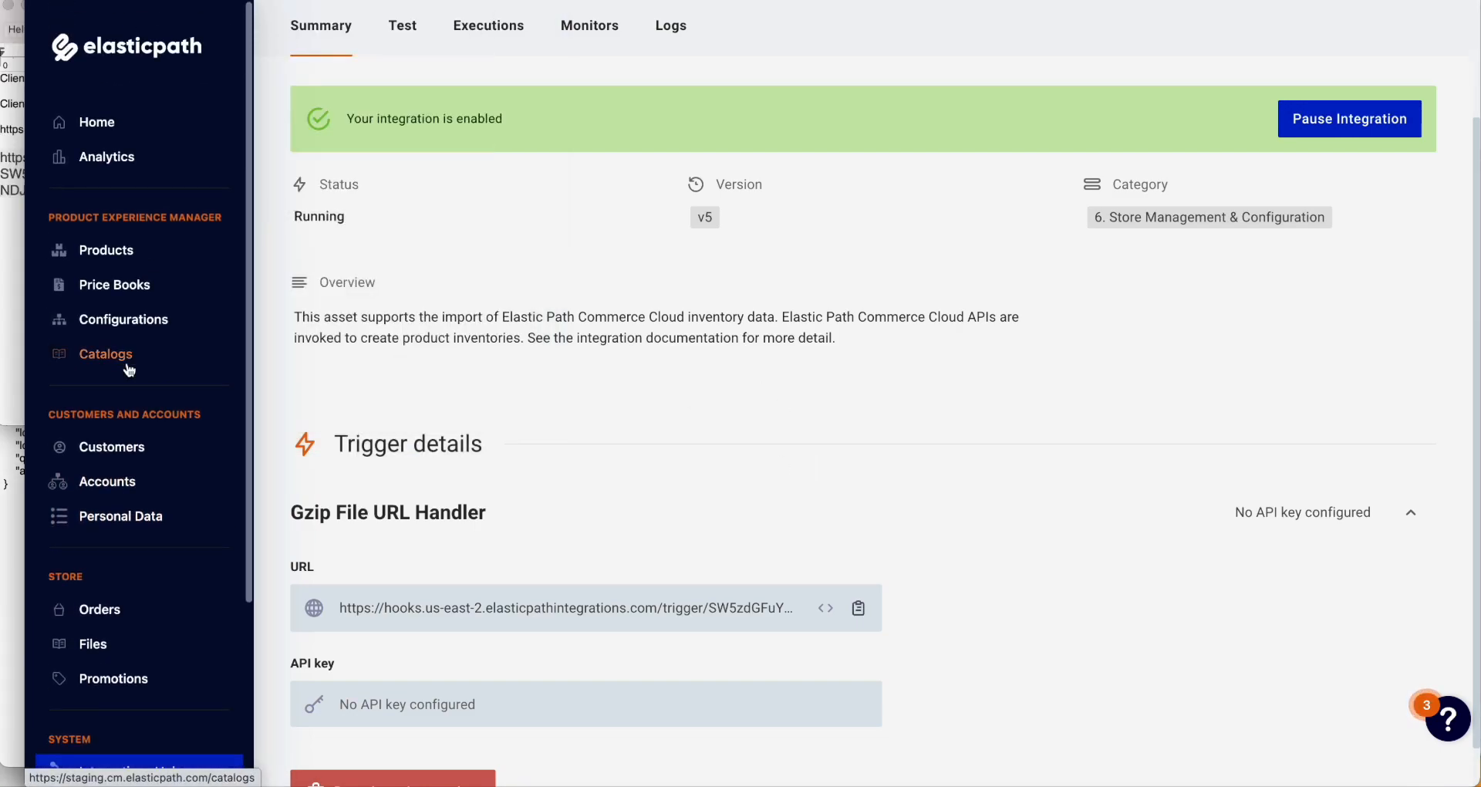
Step: Check Manage Inventory on three products, including 2product-sku-tst, ending on All Products
{"action": "left_click", "coordinate": [119, 253]}
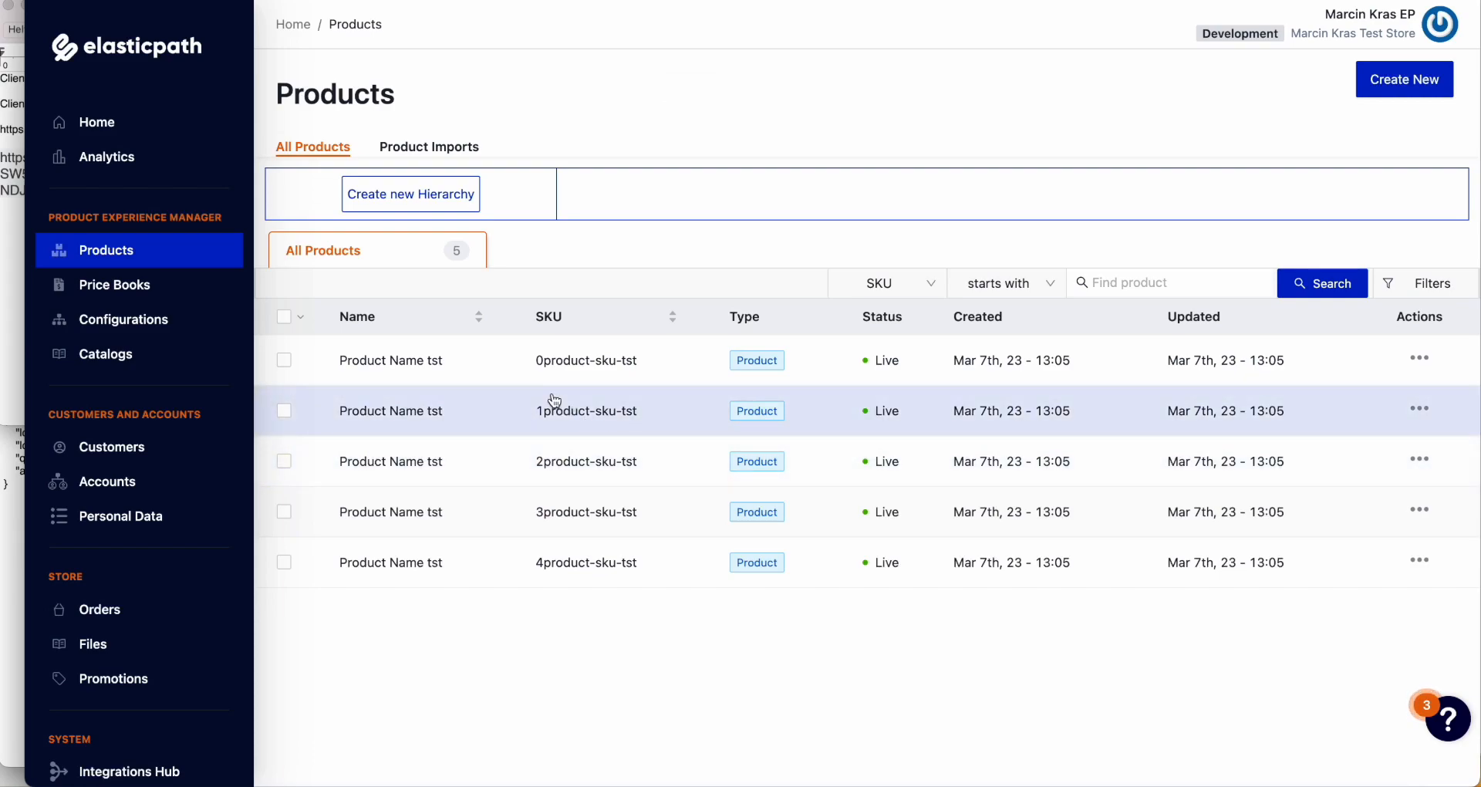
{"action": "left_click", "coordinate": [427, 367]}
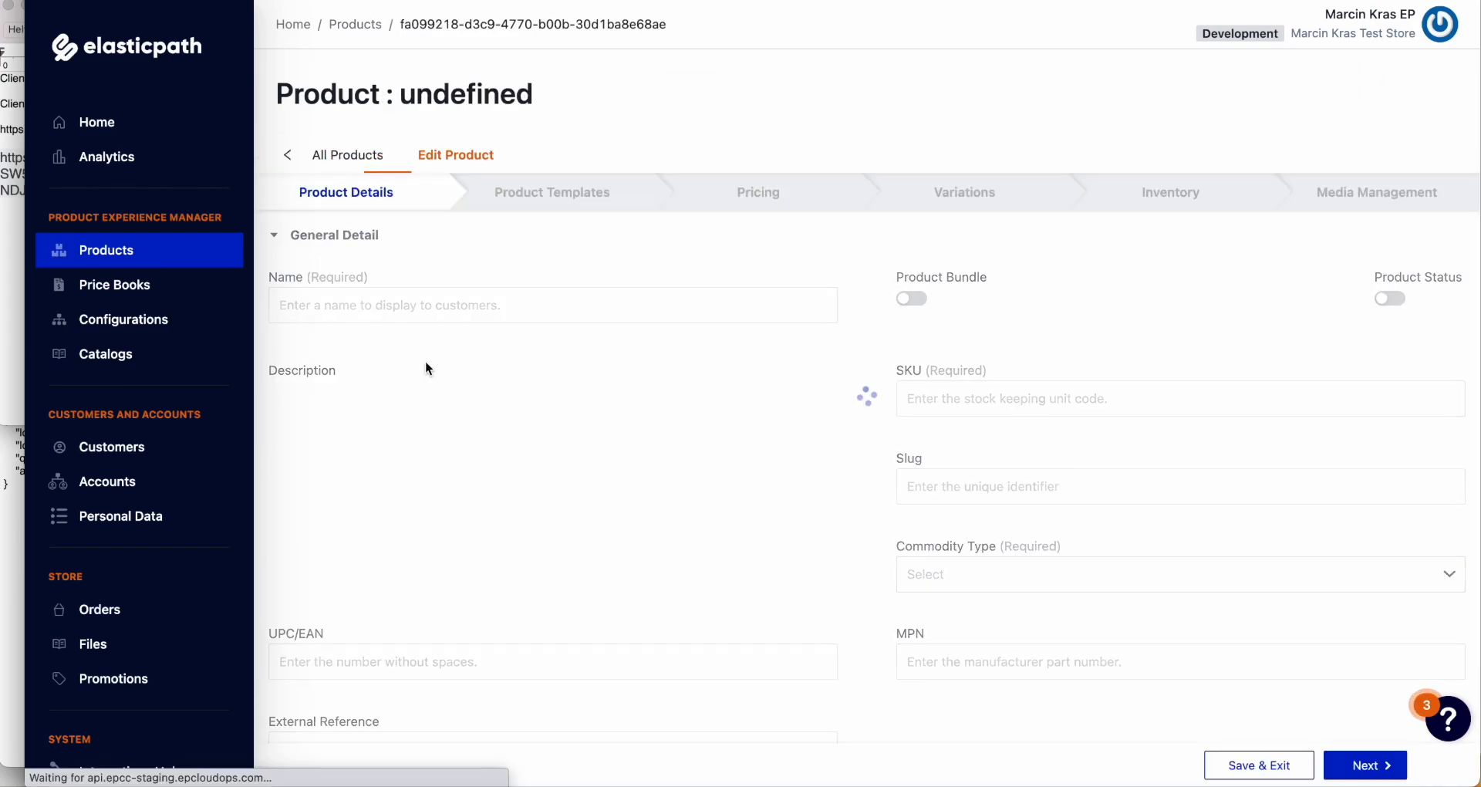
{"action": "left_click", "coordinate": [1208, 197]}
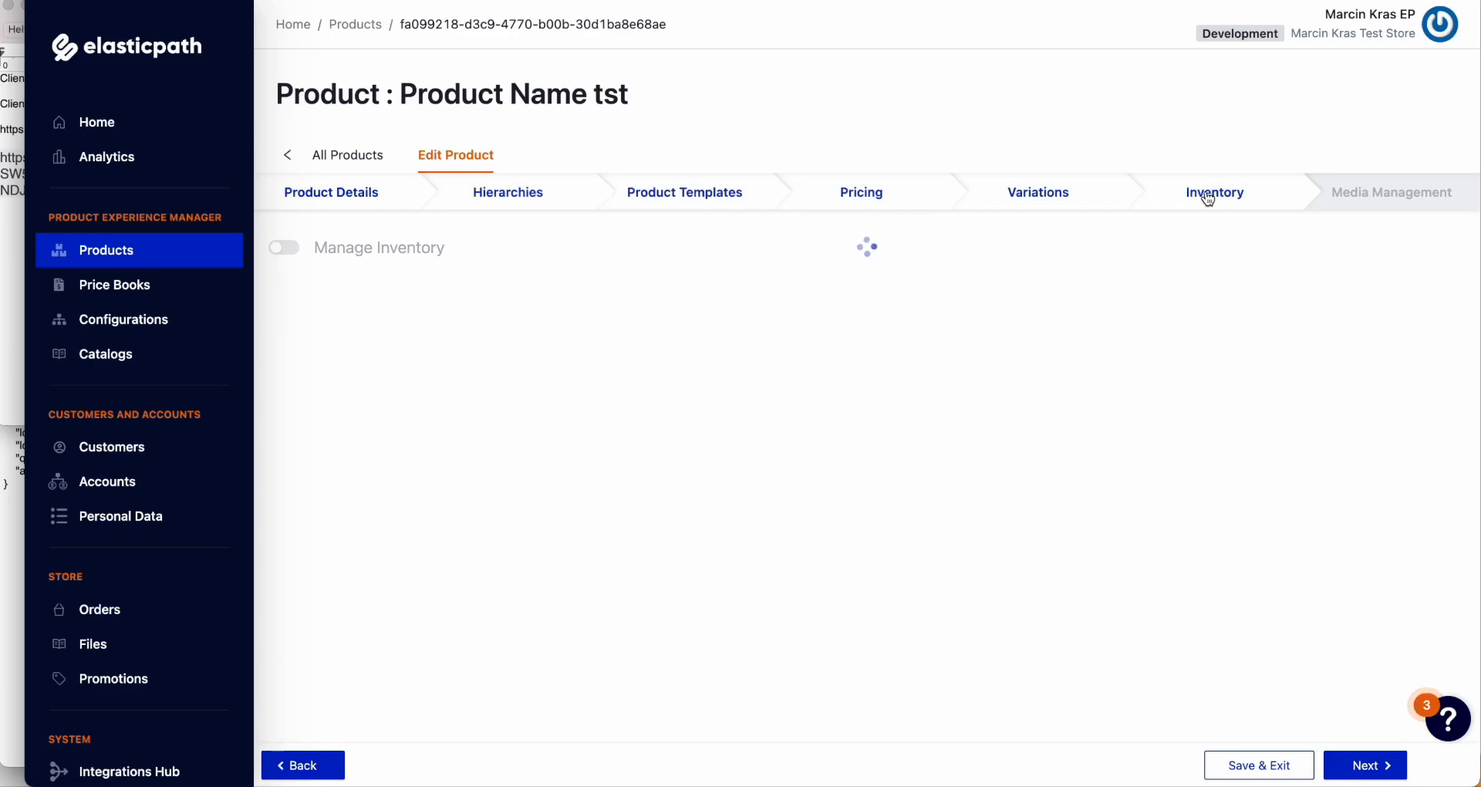
{"action": "left_click", "coordinate": [293, 161]}
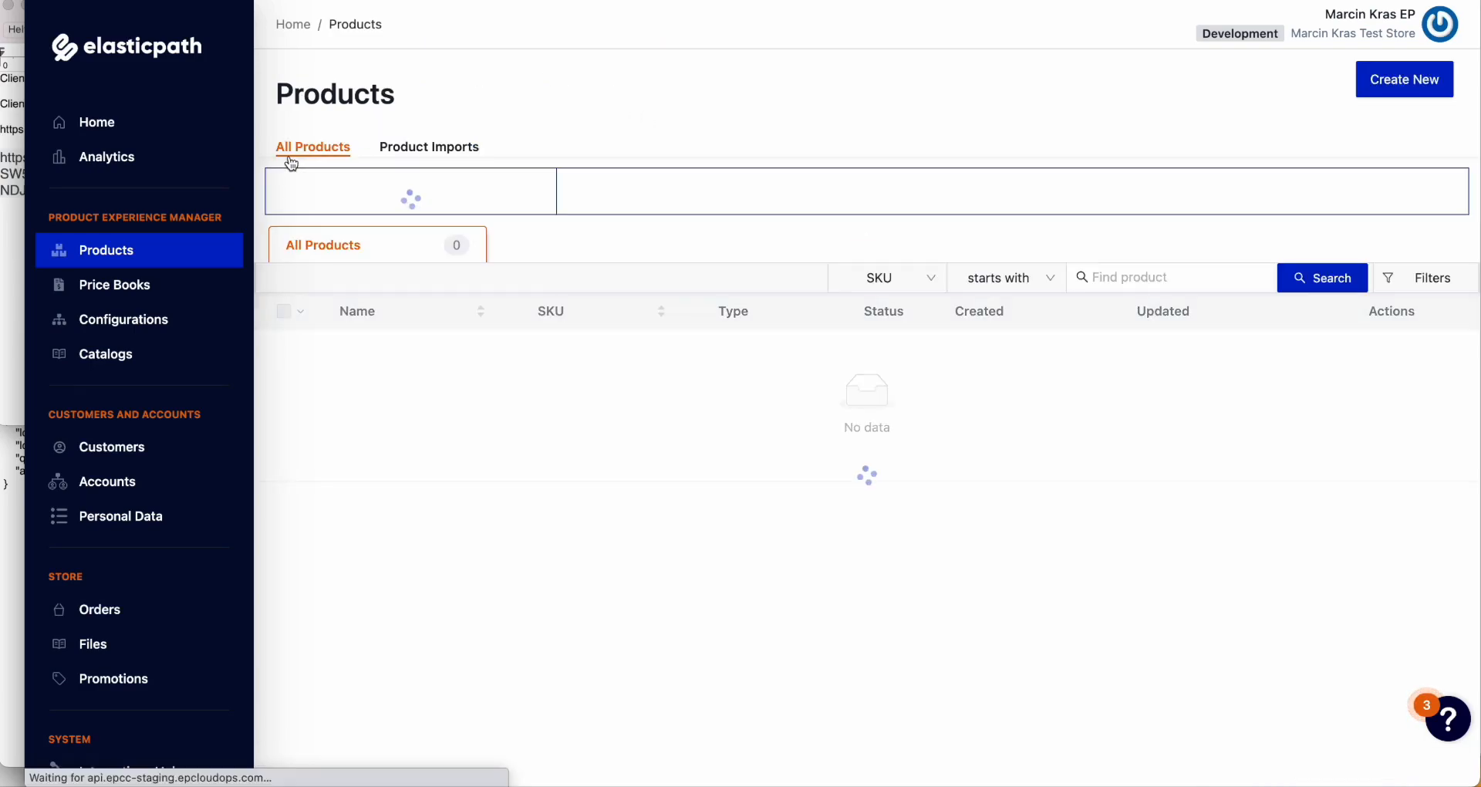
{"action": "left_click", "coordinate": [377, 463]}
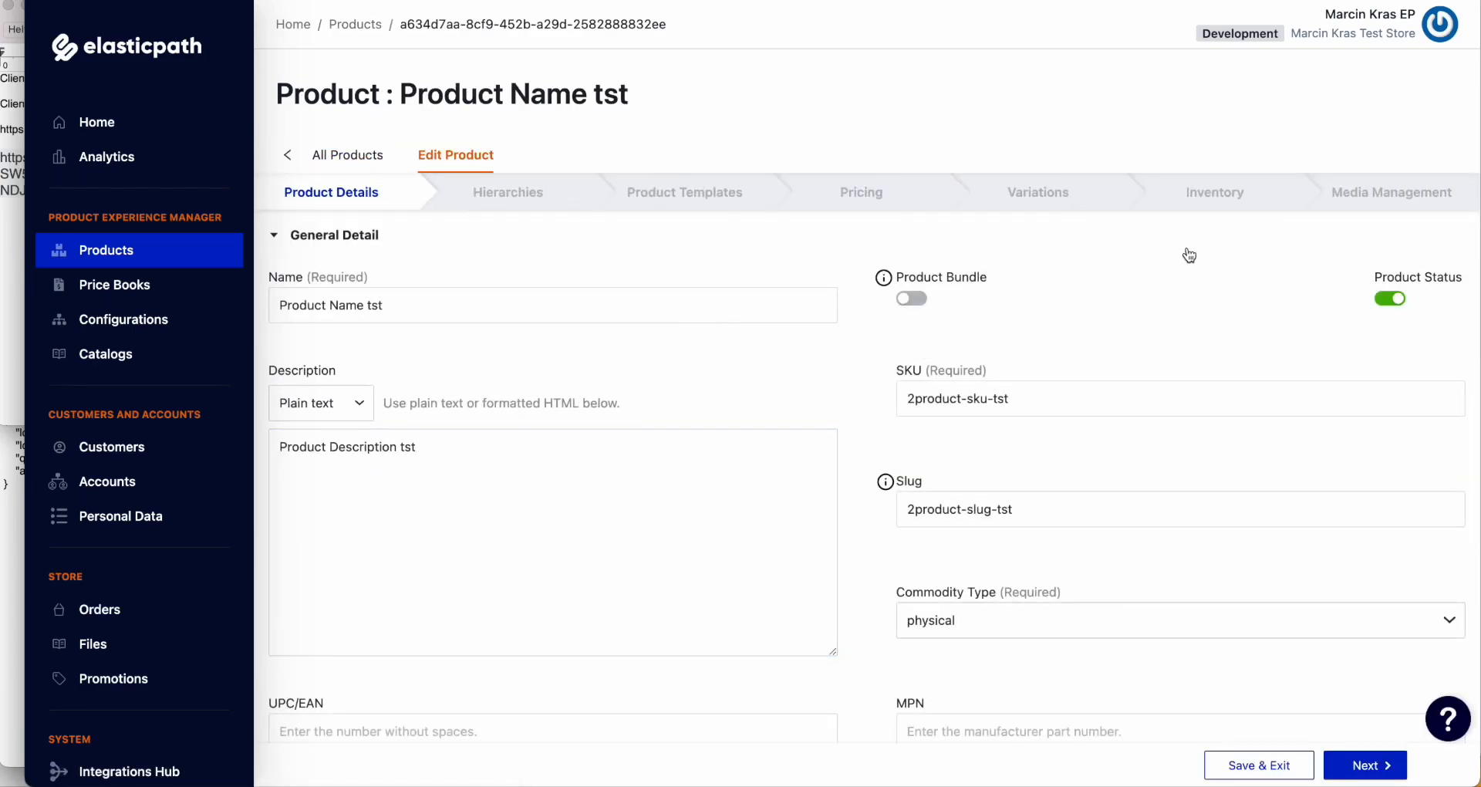
{"action": "left_click", "coordinate": [1215, 196]}
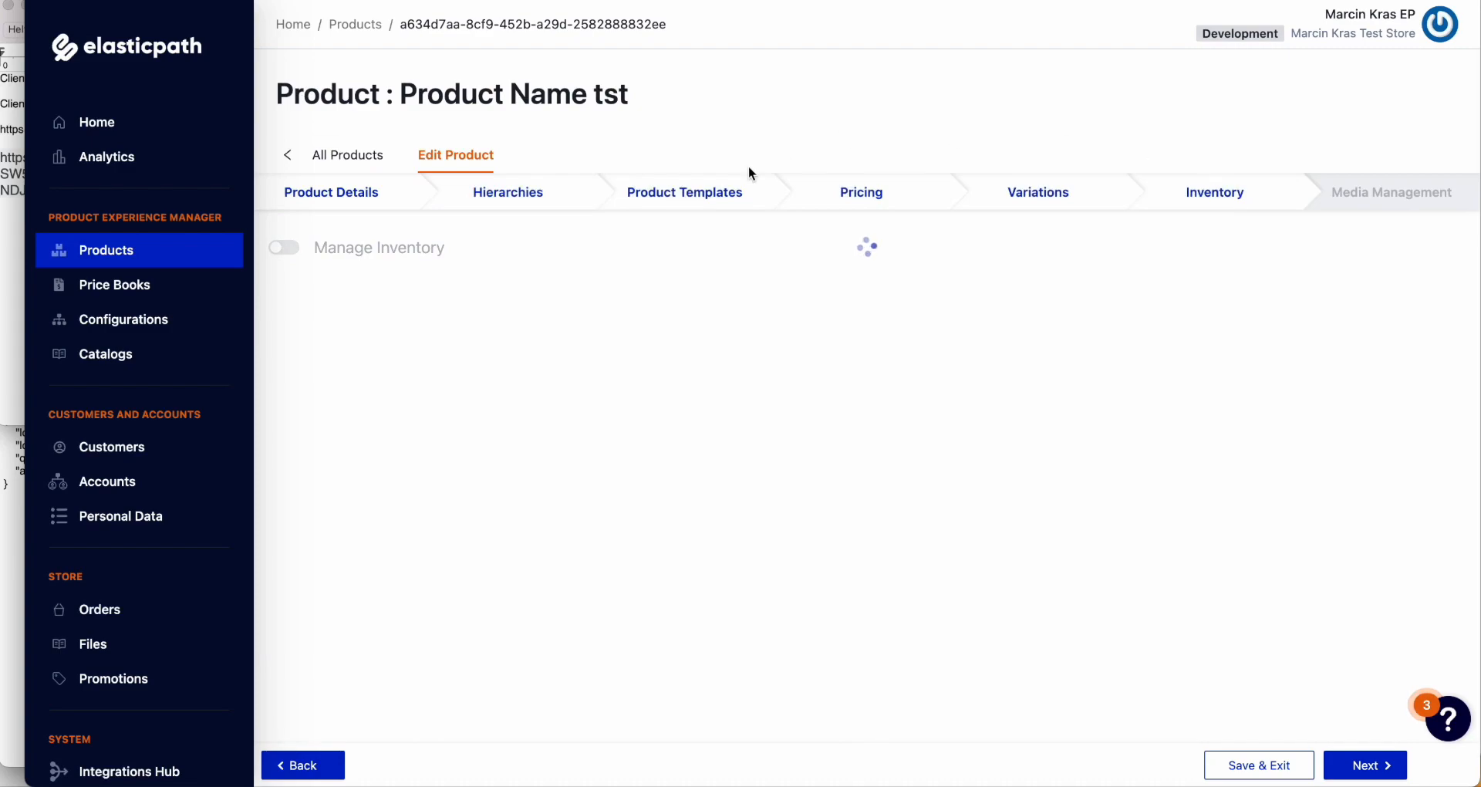
{"action": "left_click", "coordinate": [369, 150]}
{"action": "left_click", "coordinate": [378, 567]}
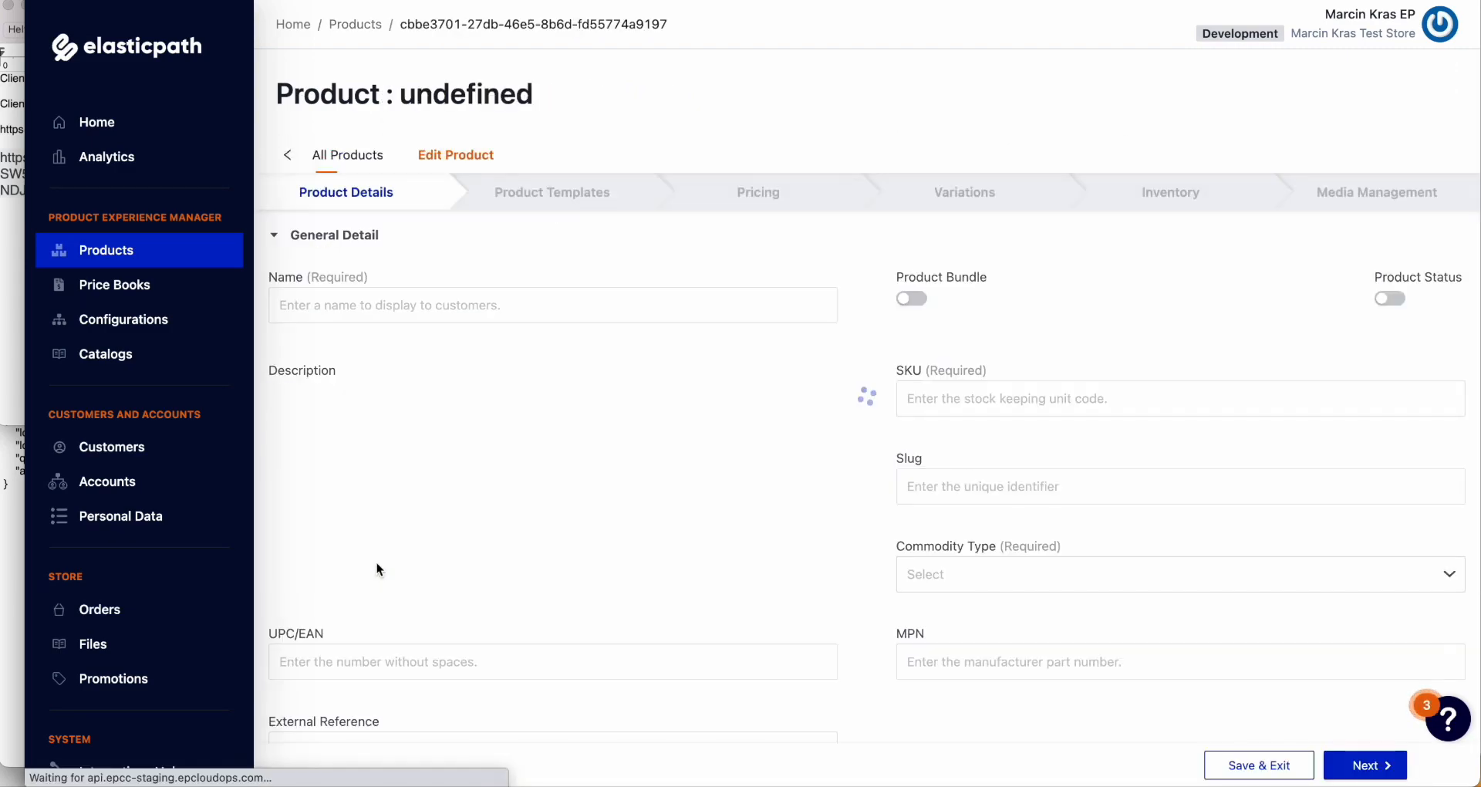
{"action": "left_click", "coordinate": [1222, 193]}
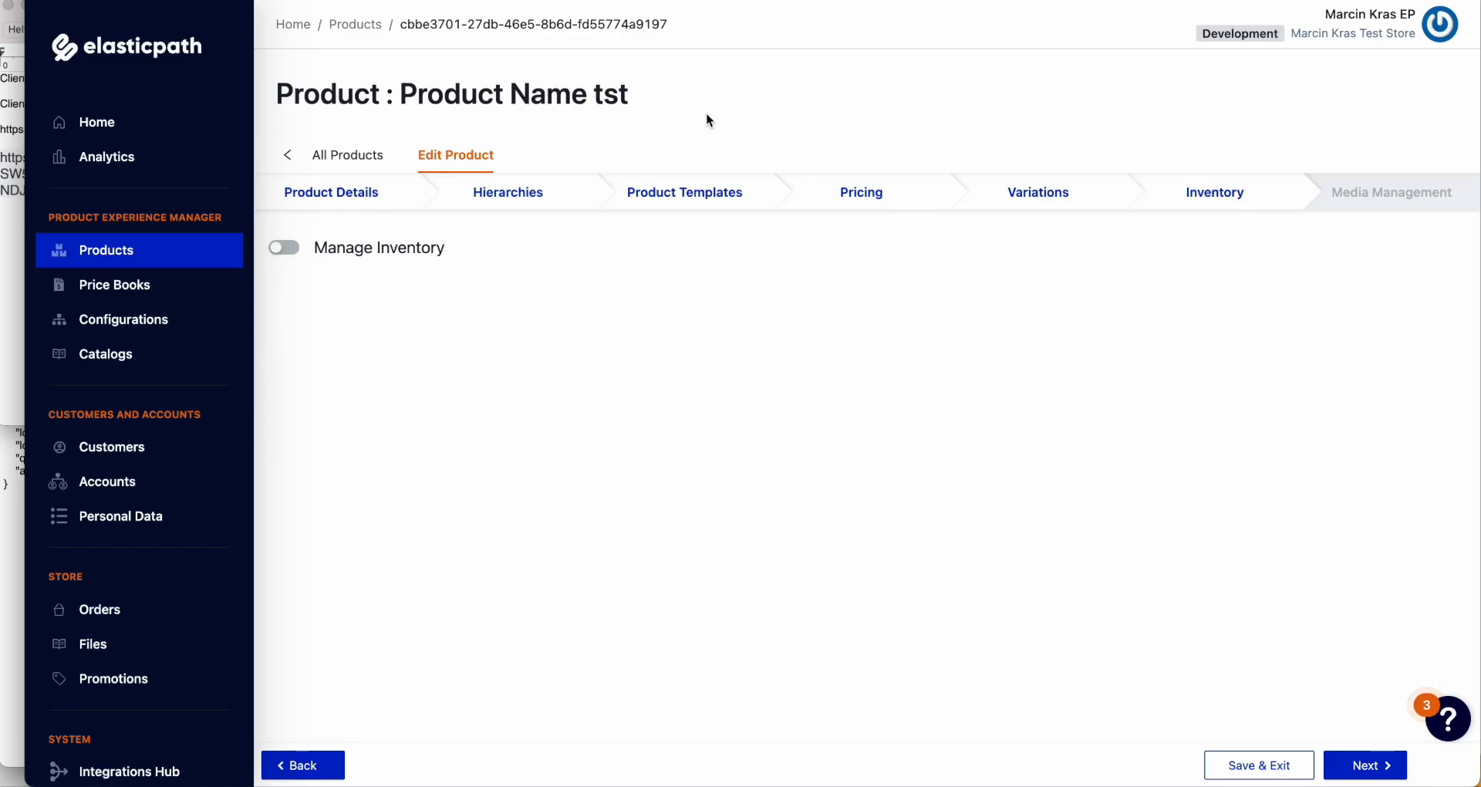
{"action": "left_click", "coordinate": [345, 155]}
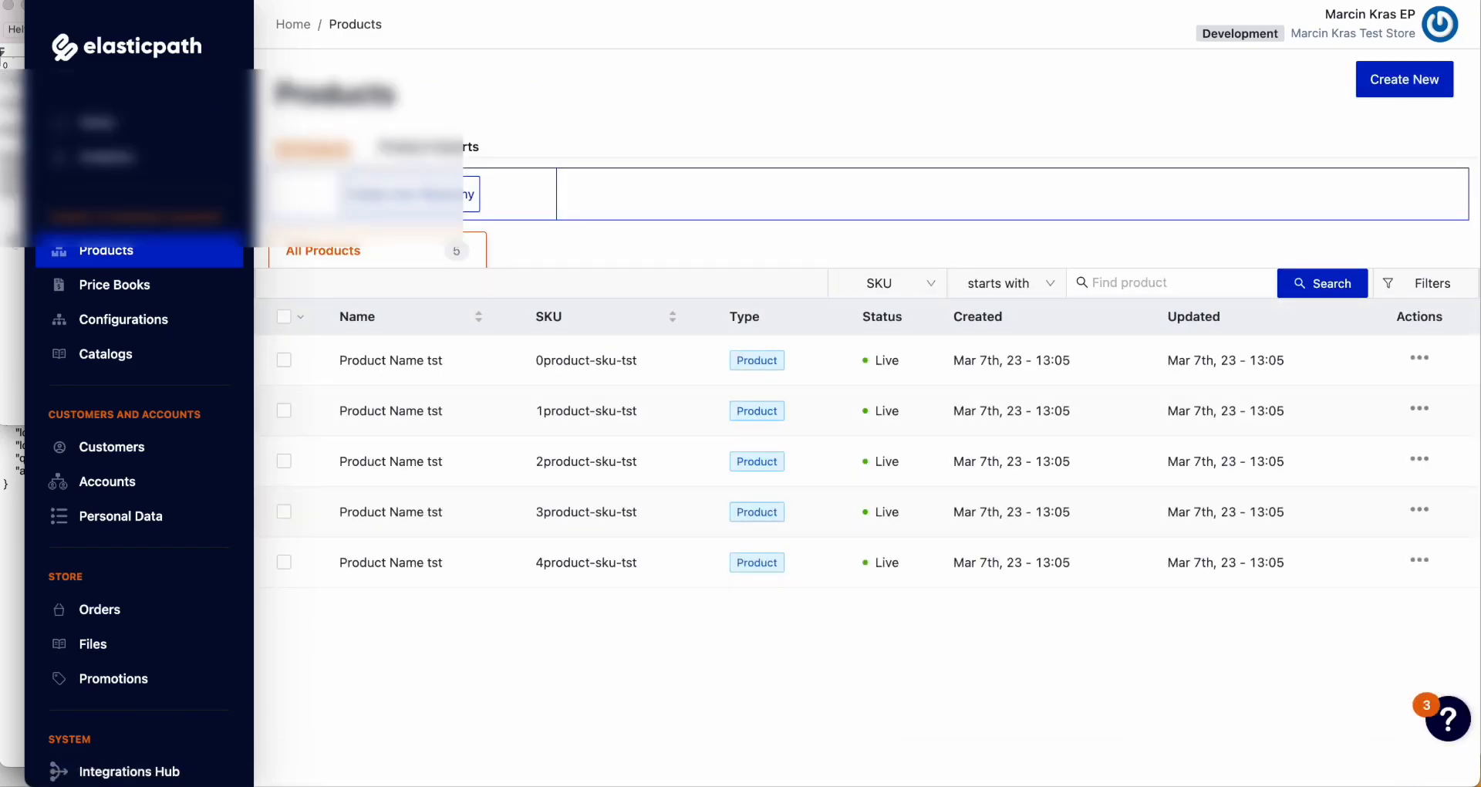
Step: Replace the Staging - Post EPCC Inventory Load request URL with the trigger URL, save, and send it
{"action": "left_click", "coordinate": [11, 234]}
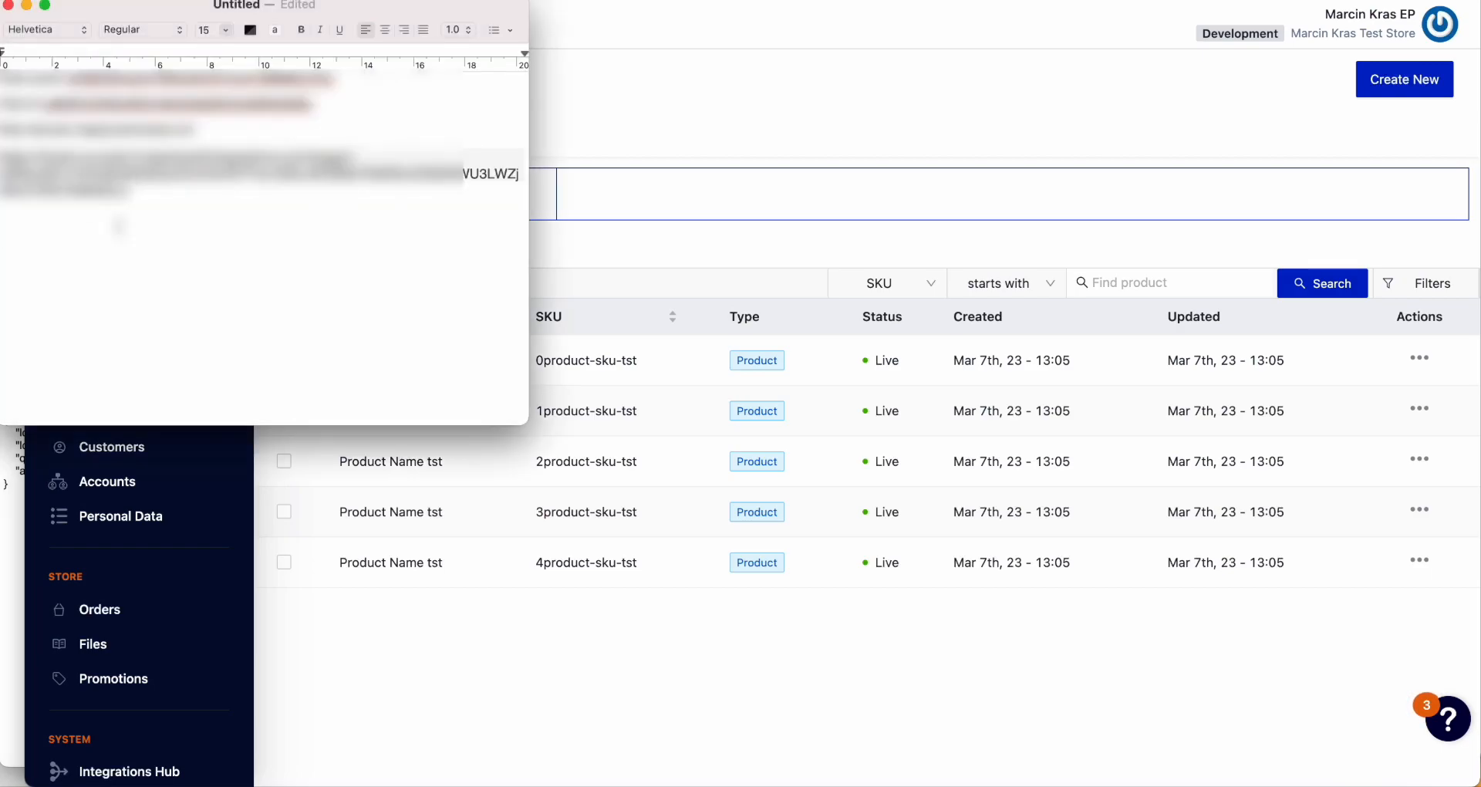
{"action": "left_click_drag", "start_coordinate": [118, 225], "coordinate": [2, 153]}
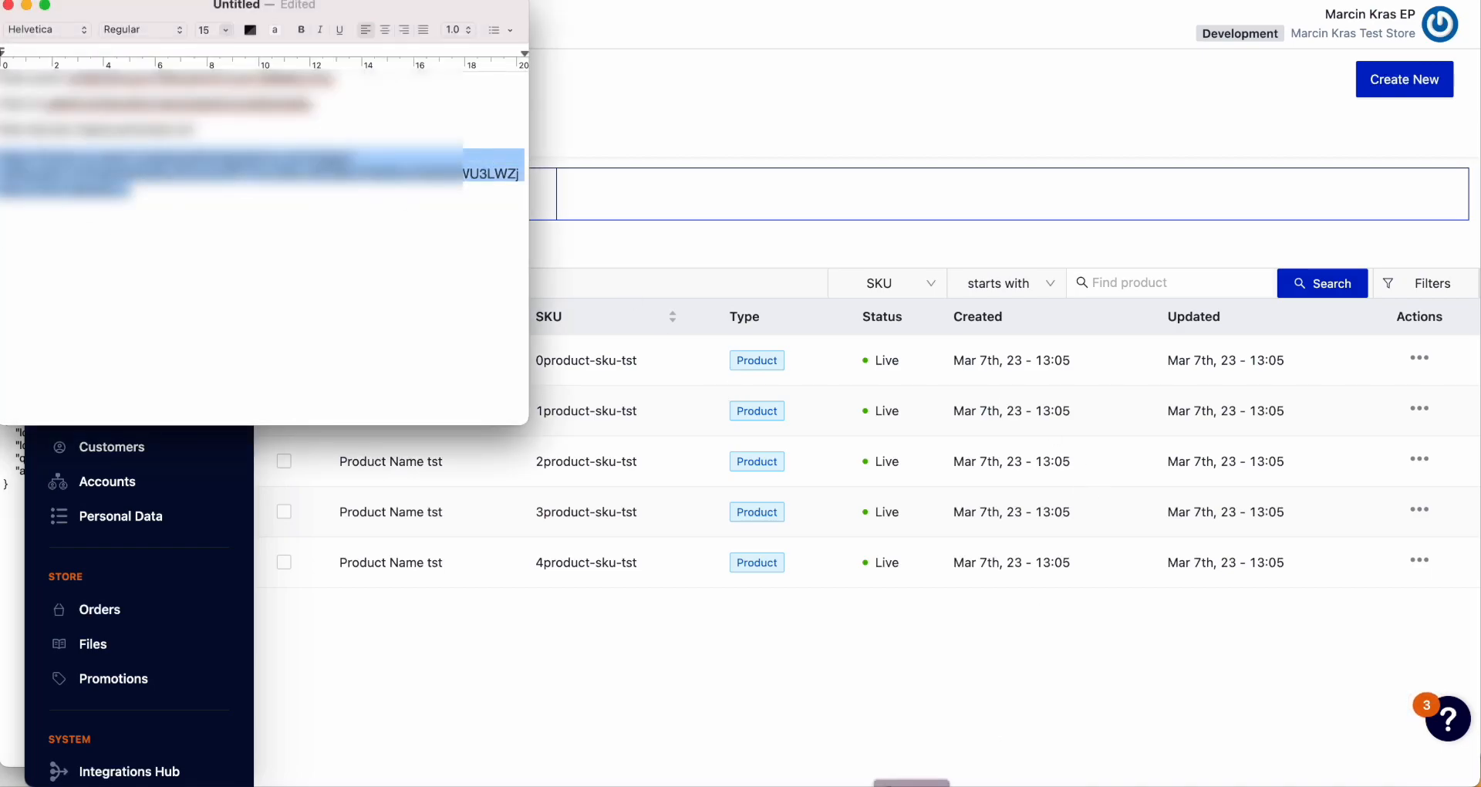
{"action": "left_click", "coordinate": [912, 785]}
{"action": "left_click", "coordinate": [680, 81]}
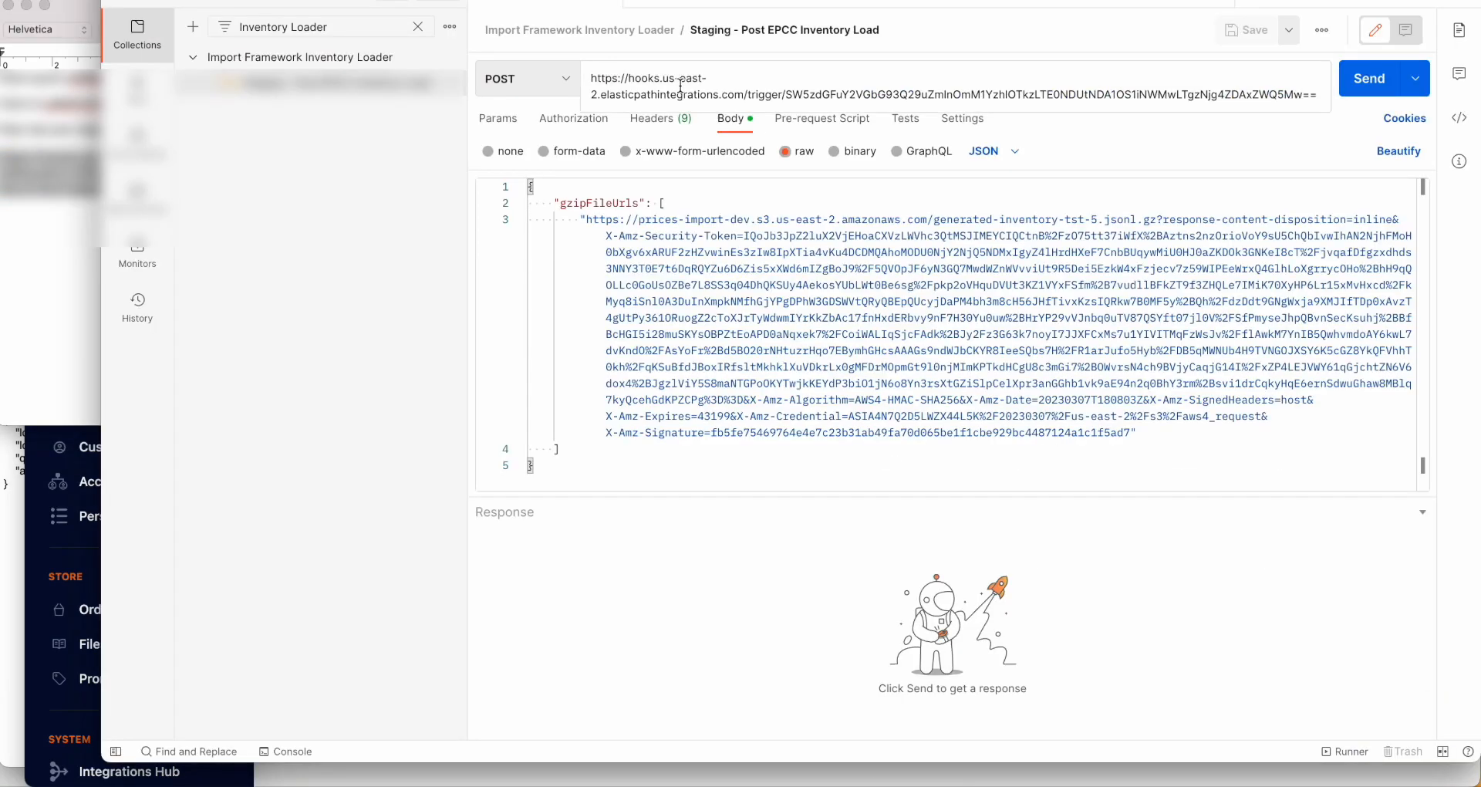
{"action": "key", "text": "super+a"}
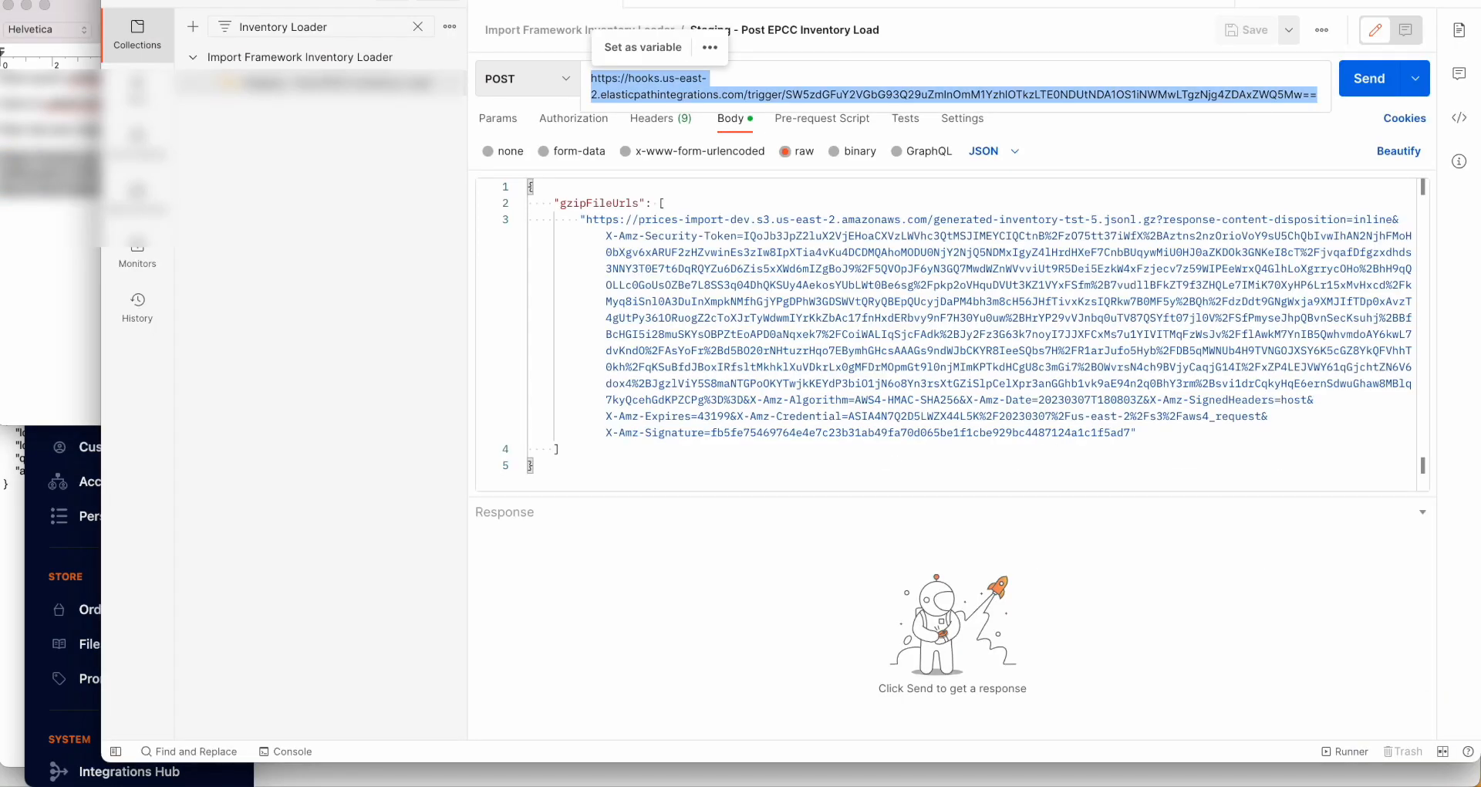
{"action": "key", "text": "BackSpace"}
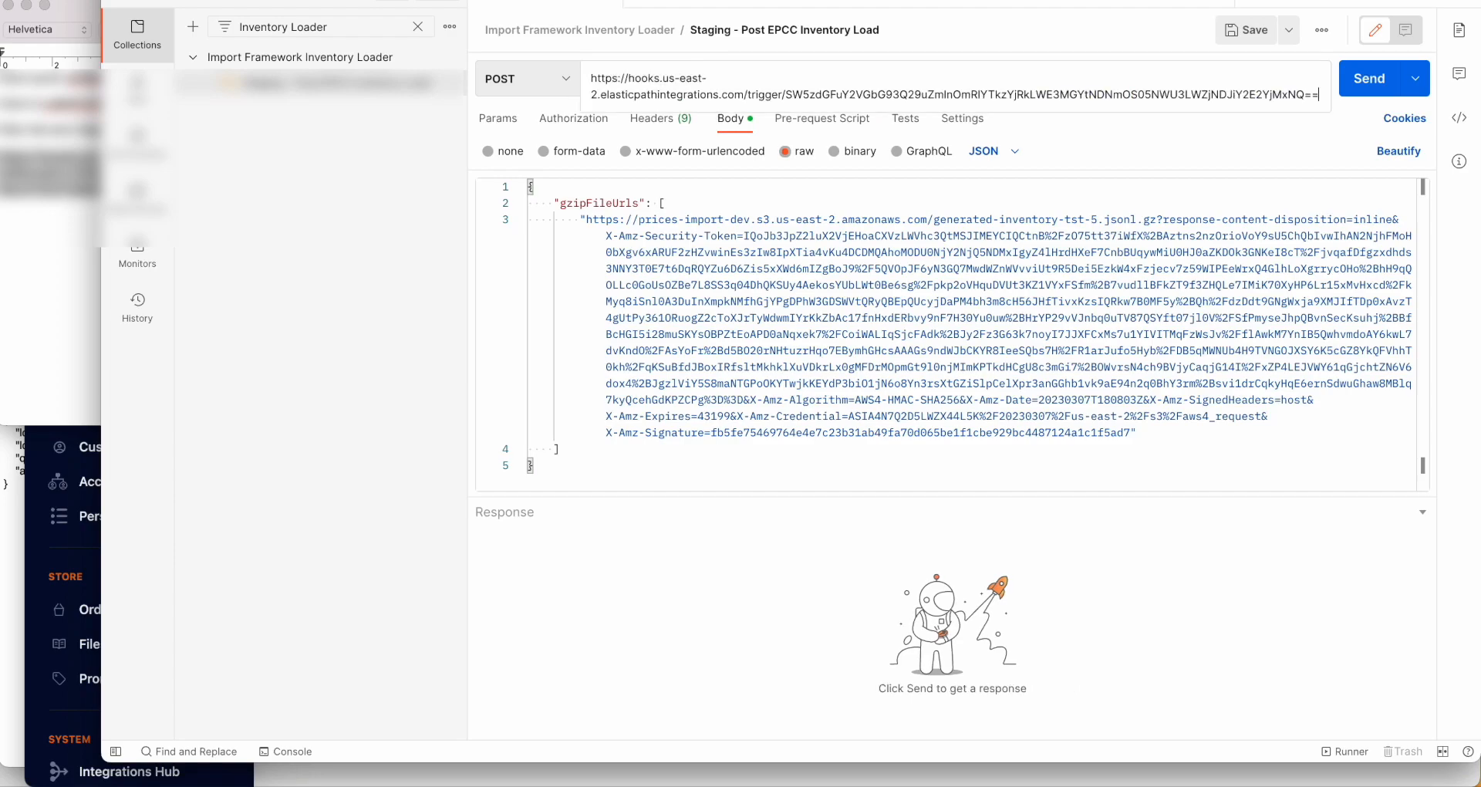
{"action": "left_click", "coordinate": [1247, 32]}
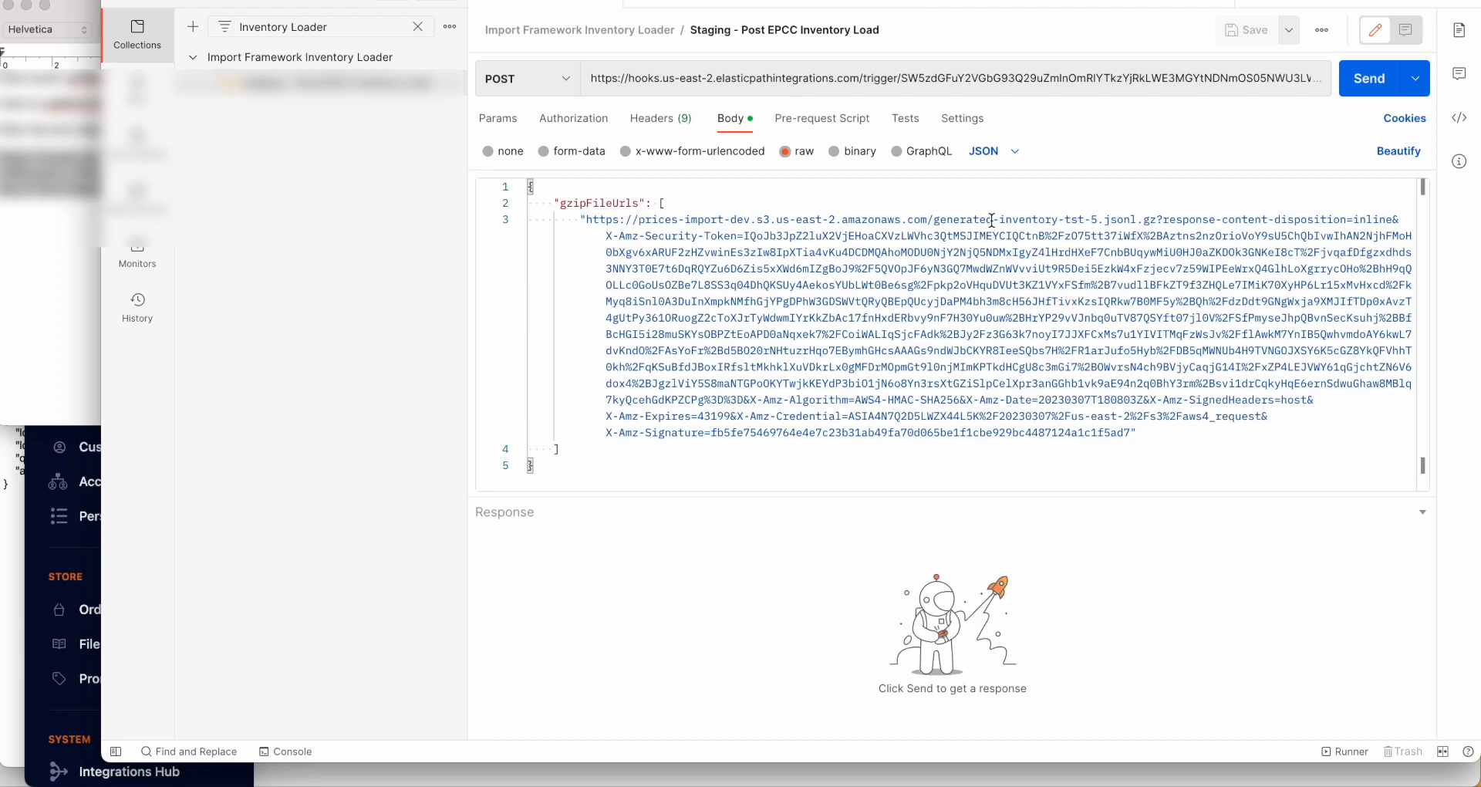
{"action": "left_click", "coordinate": [1365, 87]}
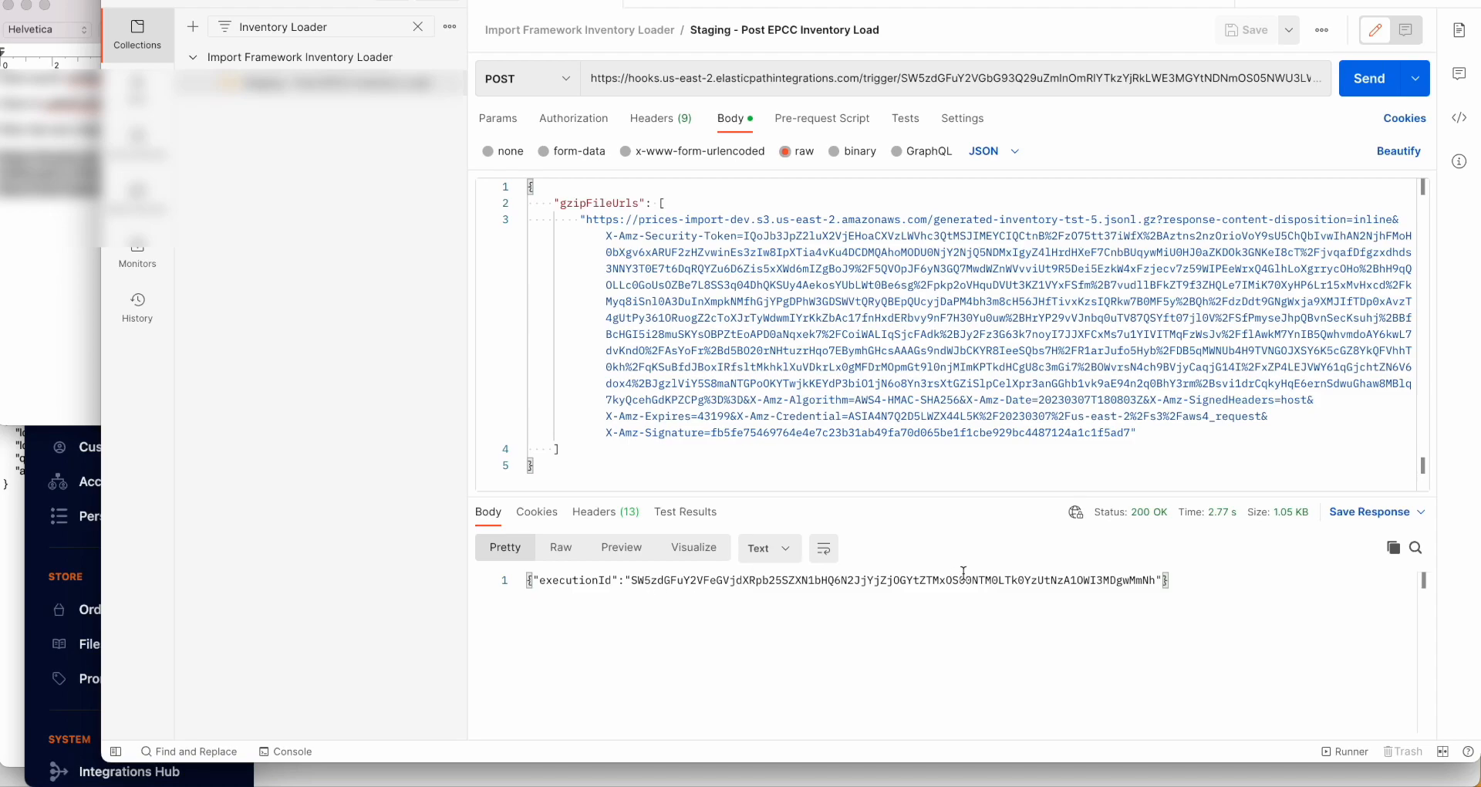
Step: Go through Integrations Hub to Store Management & Configuration and open Inventory Import
{"action": "left_click", "coordinate": [33, 553]}
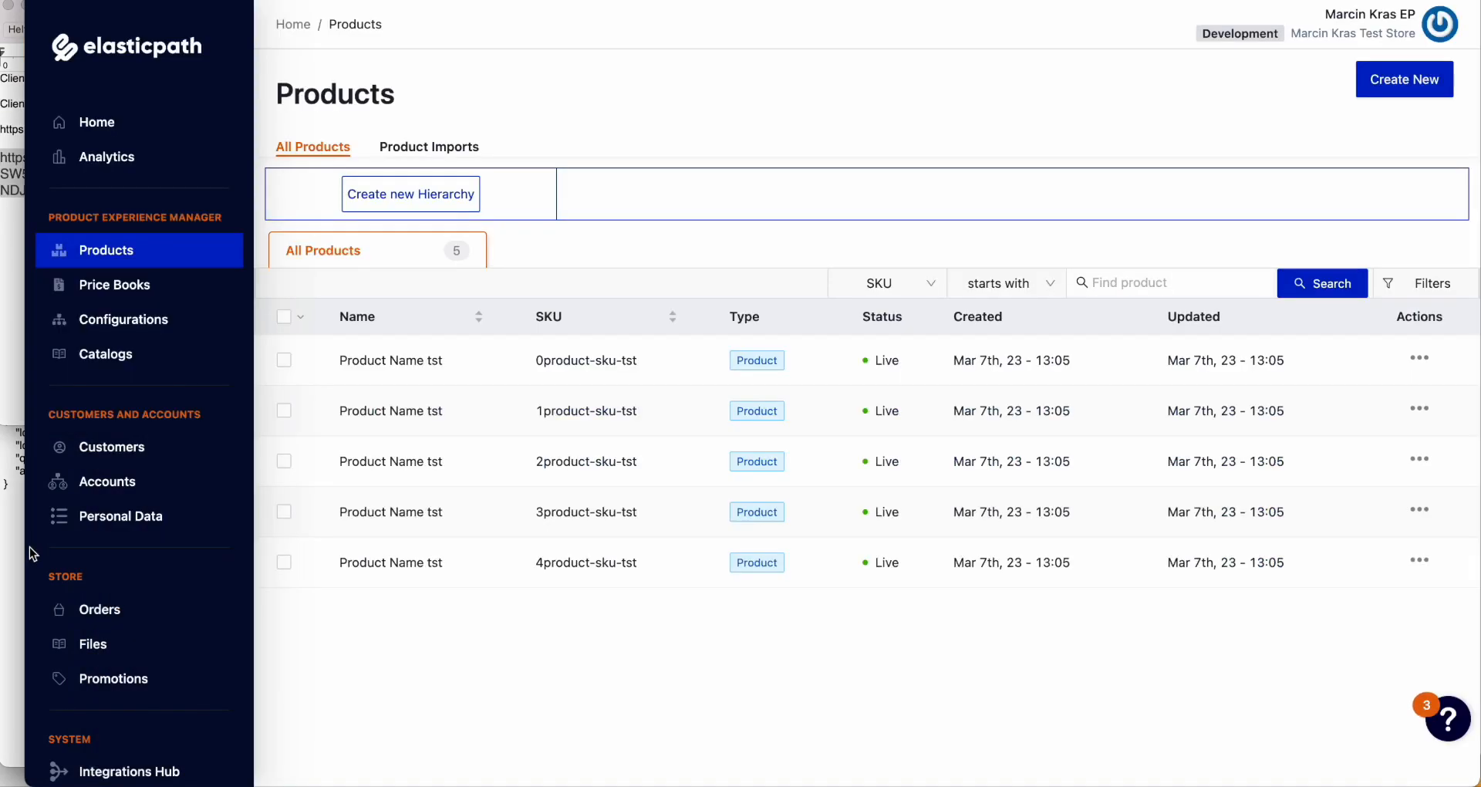
{"action": "scroll", "coordinate": [98, 549], "scroll_direction": "down", "scroll_amount": 3}
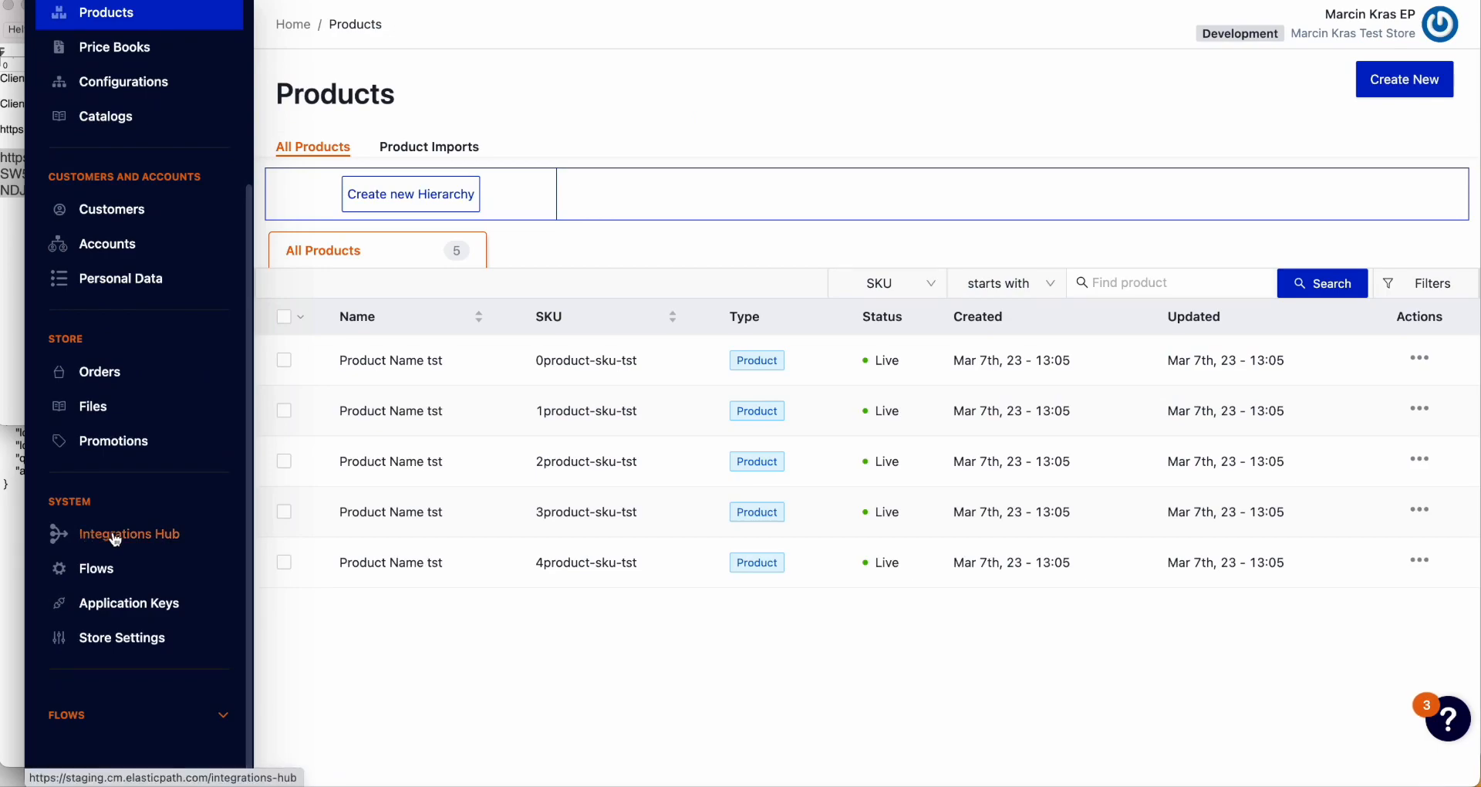
{"action": "left_click", "coordinate": [116, 538]}
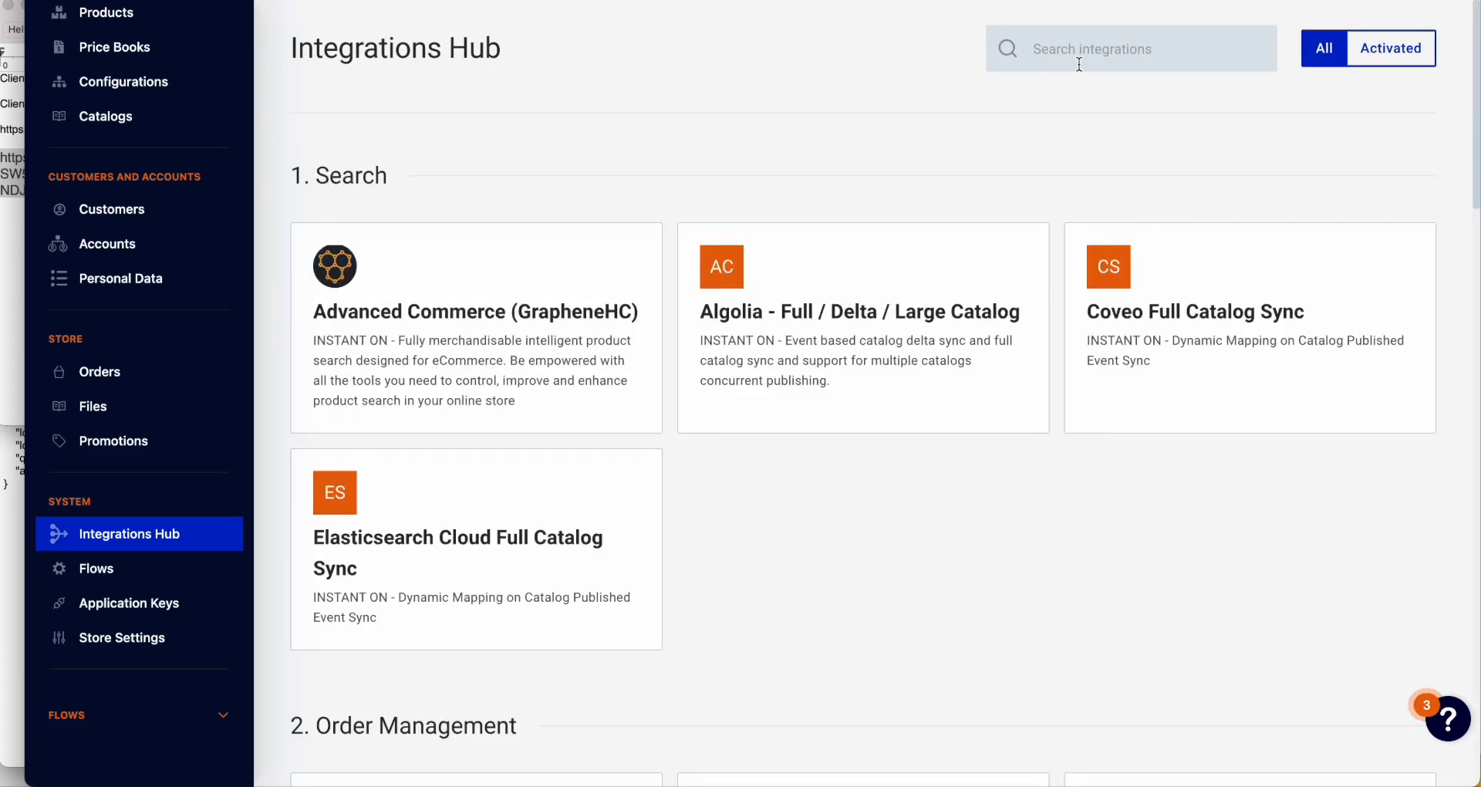
{"action": "scroll", "coordinate": [969, 574], "scroll_direction": "down", "scroll_amount": 12}
{"action": "scroll", "coordinate": [963, 571], "scroll_direction": "down", "scroll_amount": 13}
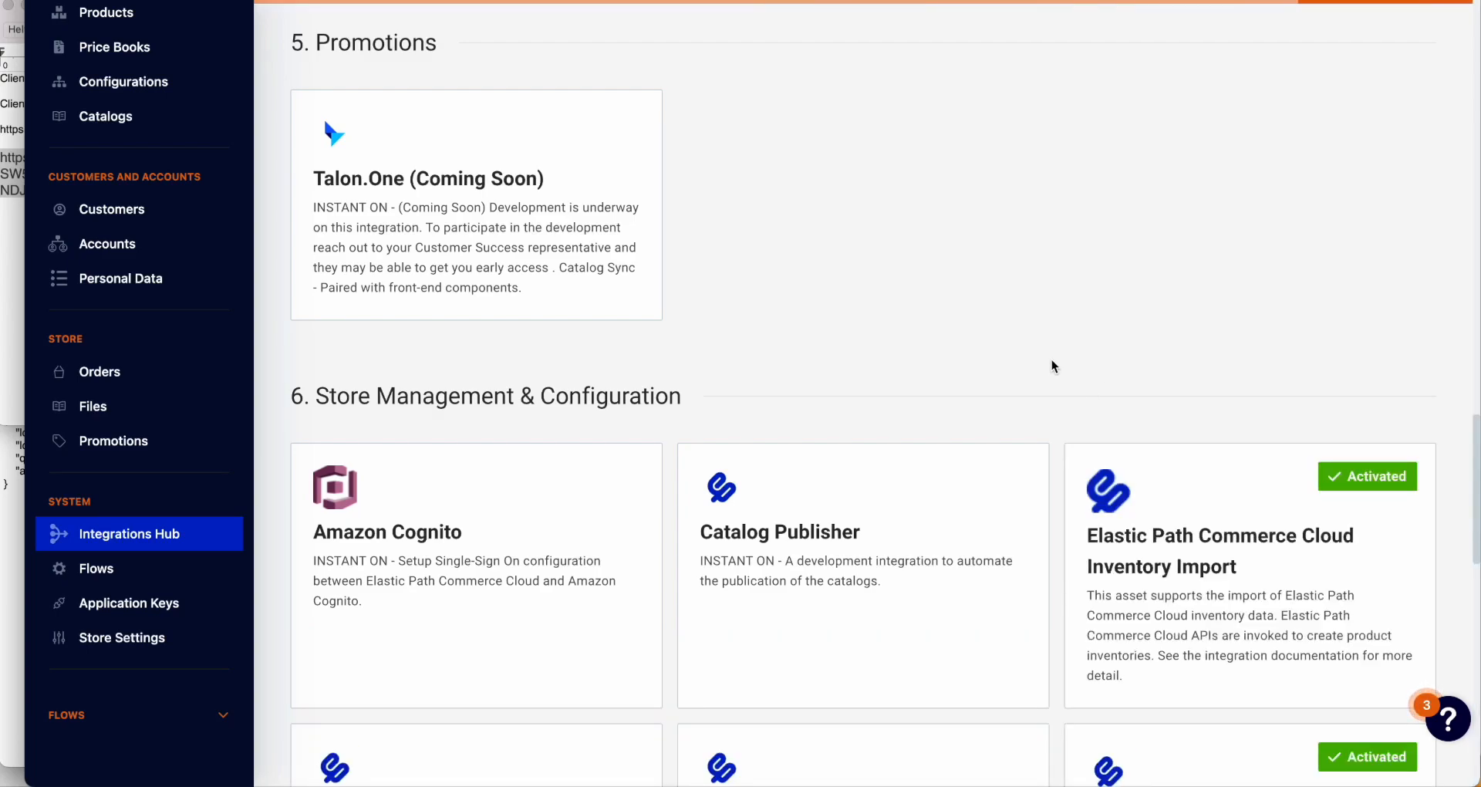
{"action": "scroll", "coordinate": [1053, 365], "scroll_direction": "down", "scroll_amount": 5}
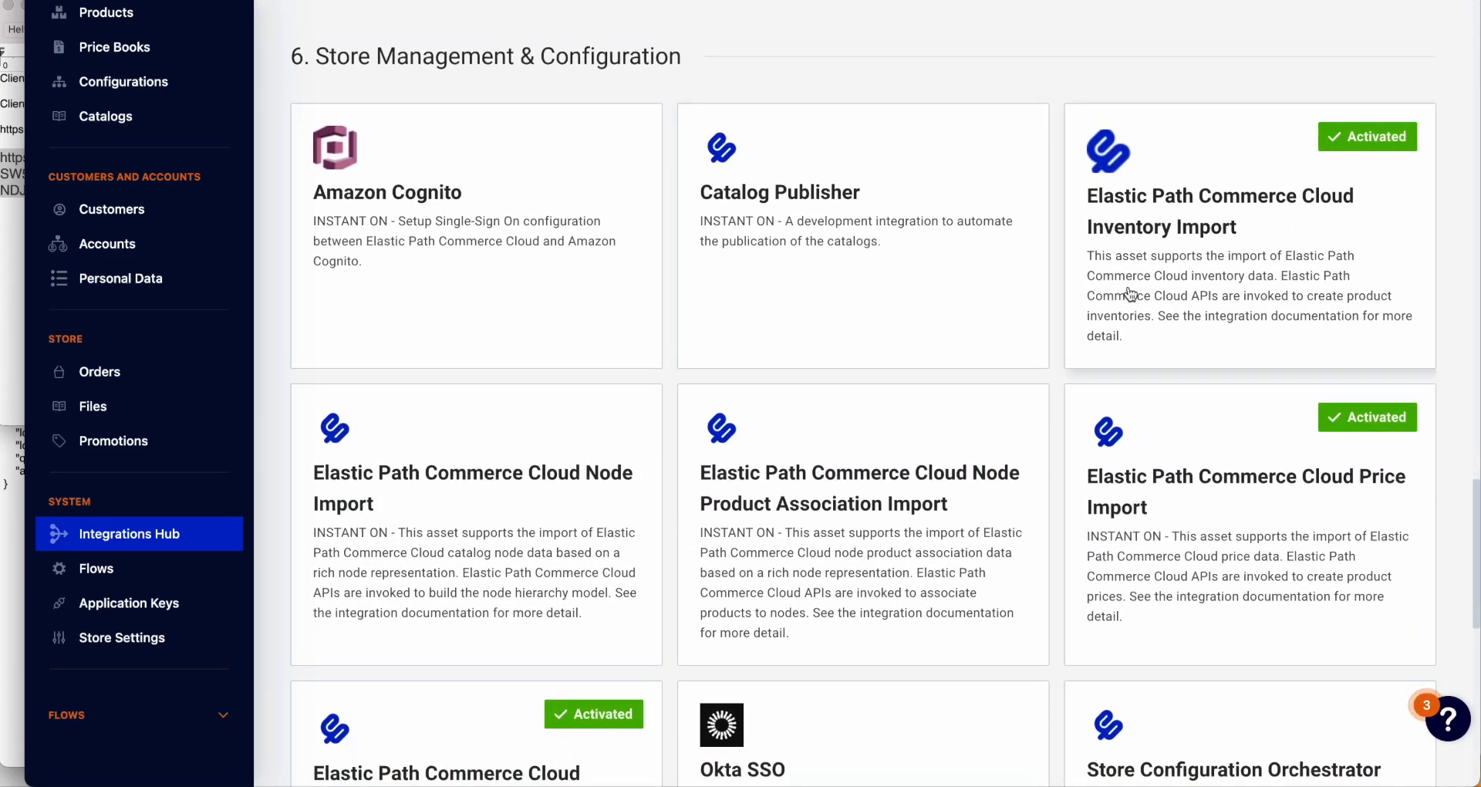
{"action": "left_click", "coordinate": [1128, 294]}
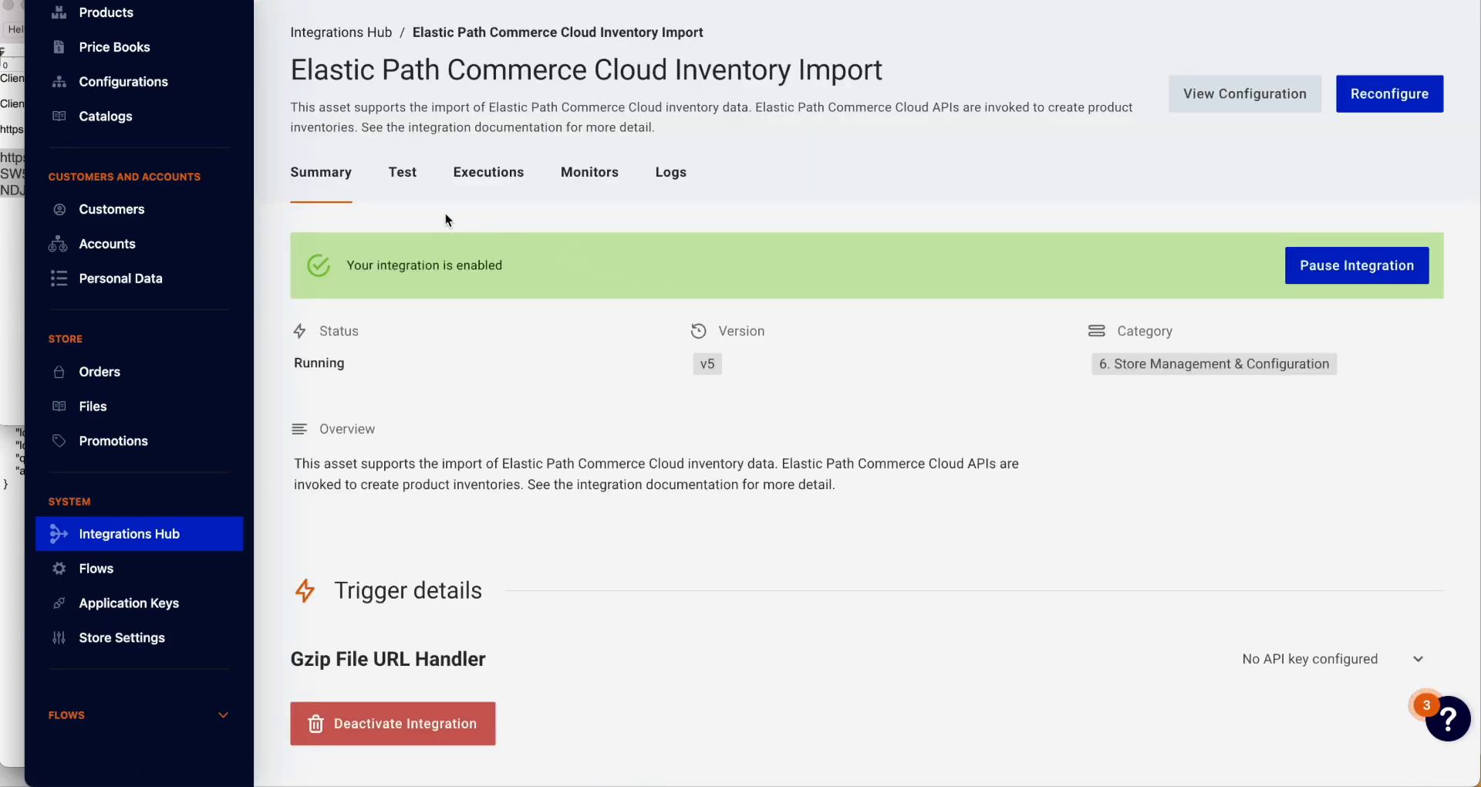
Step: Review the Mar 07 execution logs reporting 5 product inventories, then show Step Outputs
{"action": "left_click", "coordinate": [490, 173]}
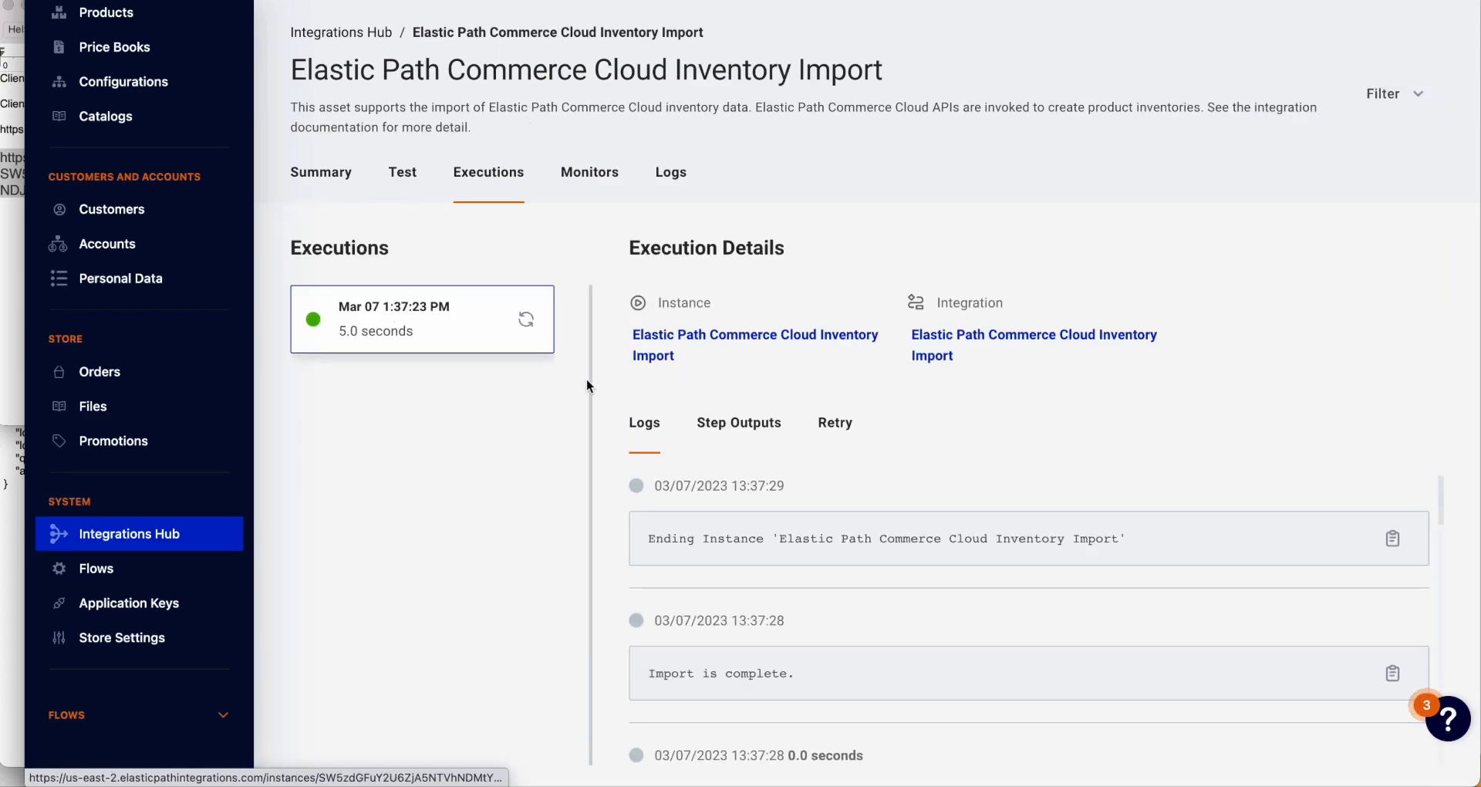
{"action": "scroll", "coordinate": [727, 615], "scroll_direction": "down", "scroll_amount": 3}
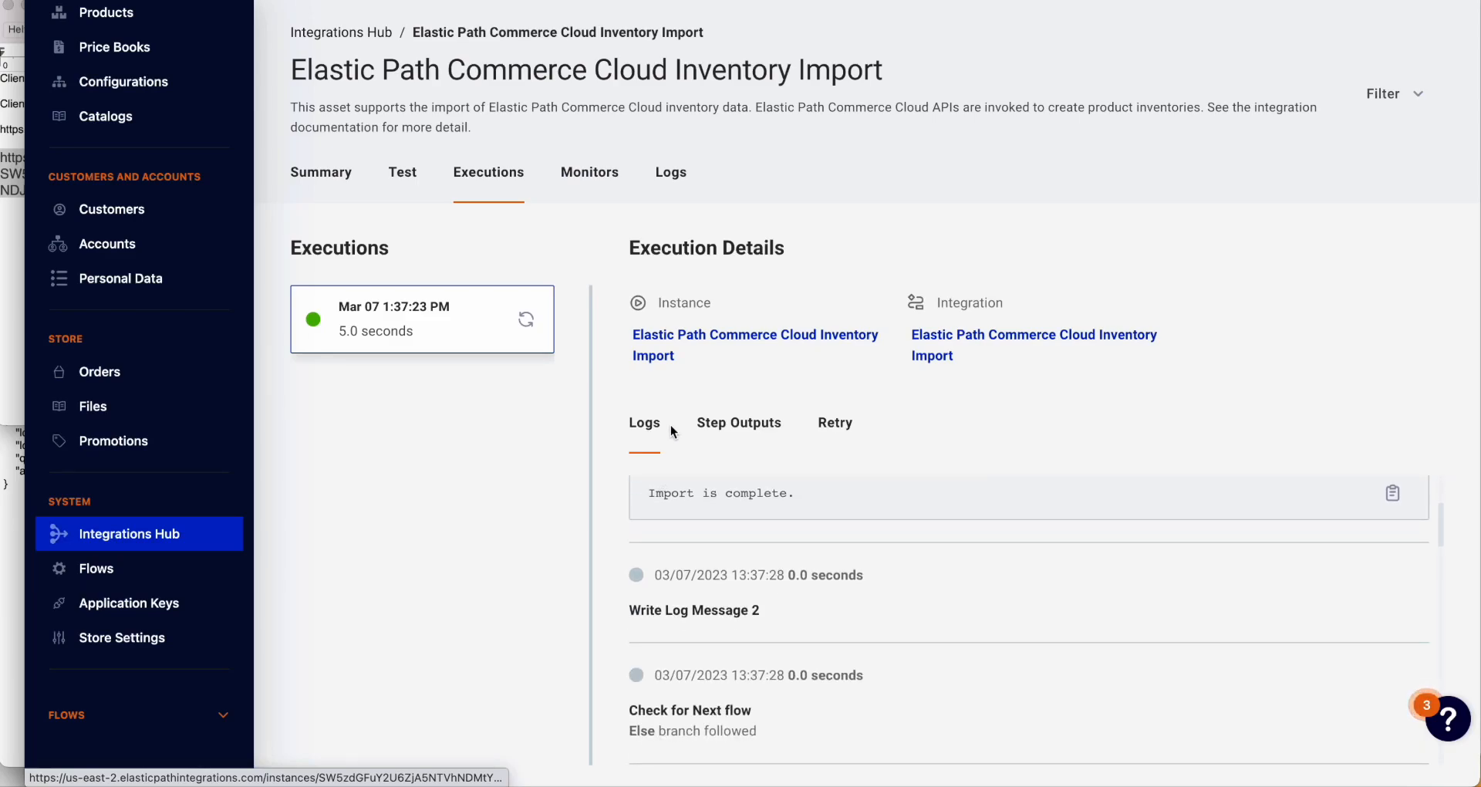
{"action": "scroll", "coordinate": [808, 668], "scroll_direction": "down", "scroll_amount": 5}
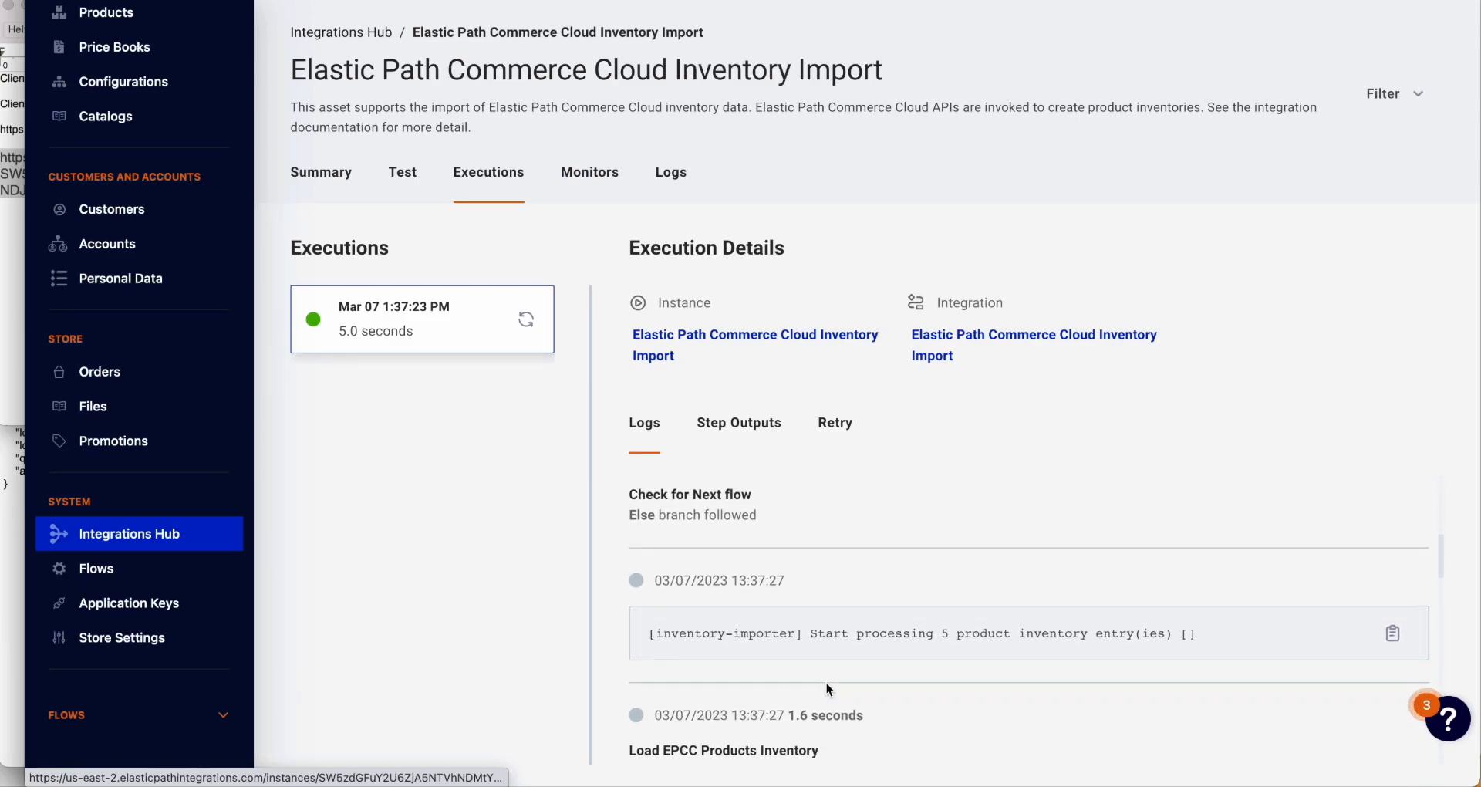
{"action": "scroll", "coordinate": [835, 697], "scroll_direction": "down", "scroll_amount": 5}
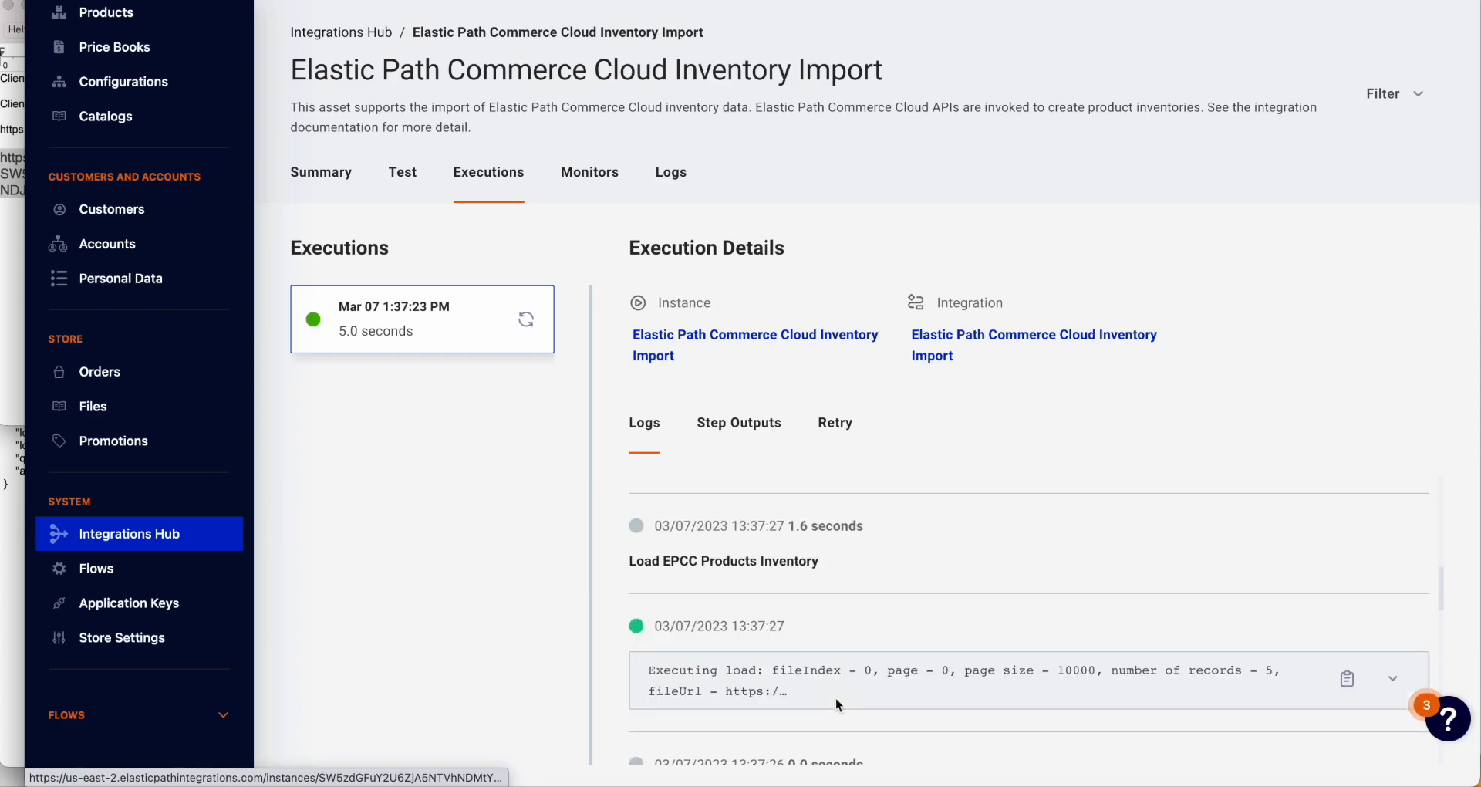
{"action": "left_click", "coordinate": [747, 425]}
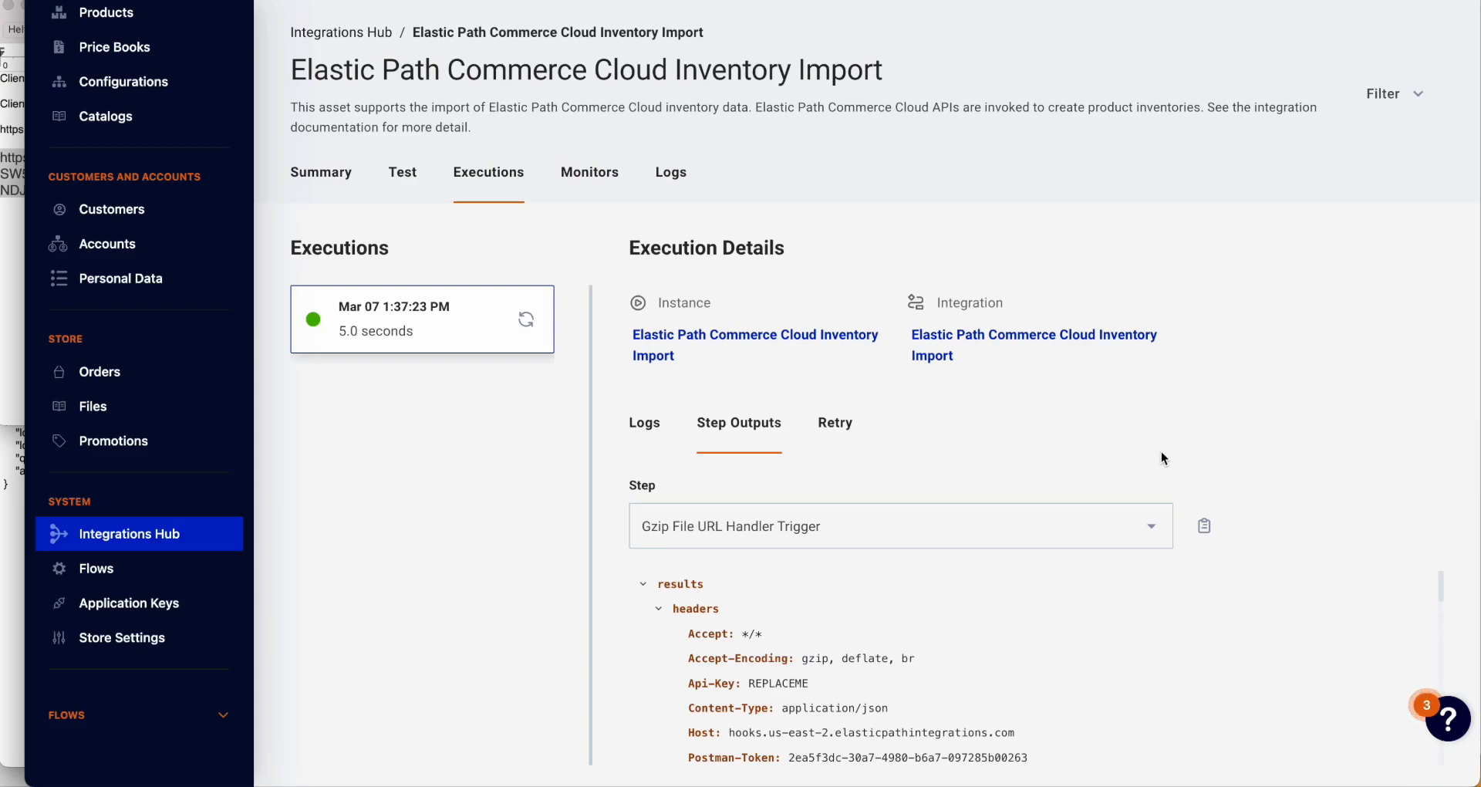
Step: Select Load EPCC Products Inventory in Step Outputs to see 5 total, 0 invalid, 5 processed records
{"action": "left_click", "coordinate": [1156, 531]}
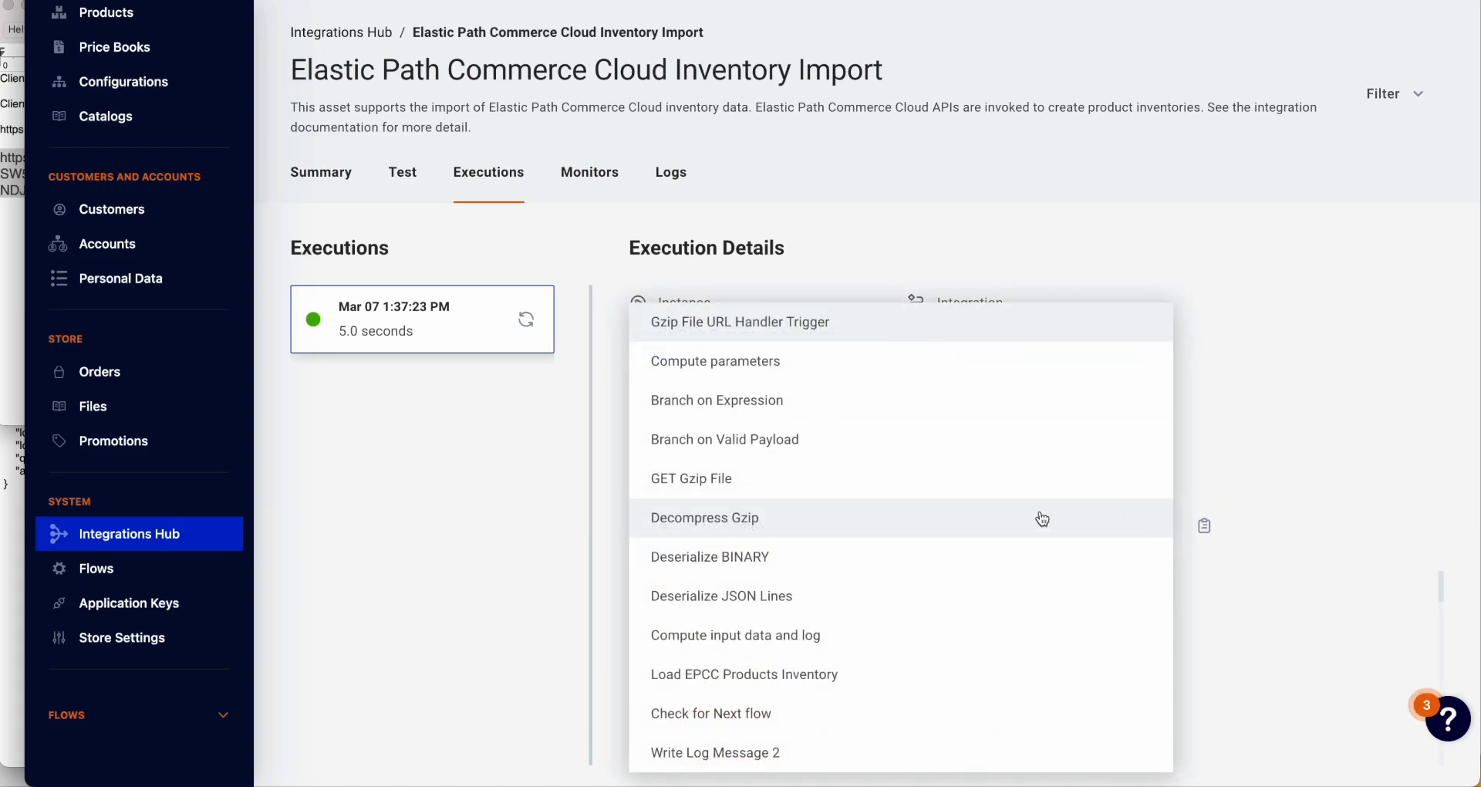
{"action": "left_click", "coordinate": [768, 684]}
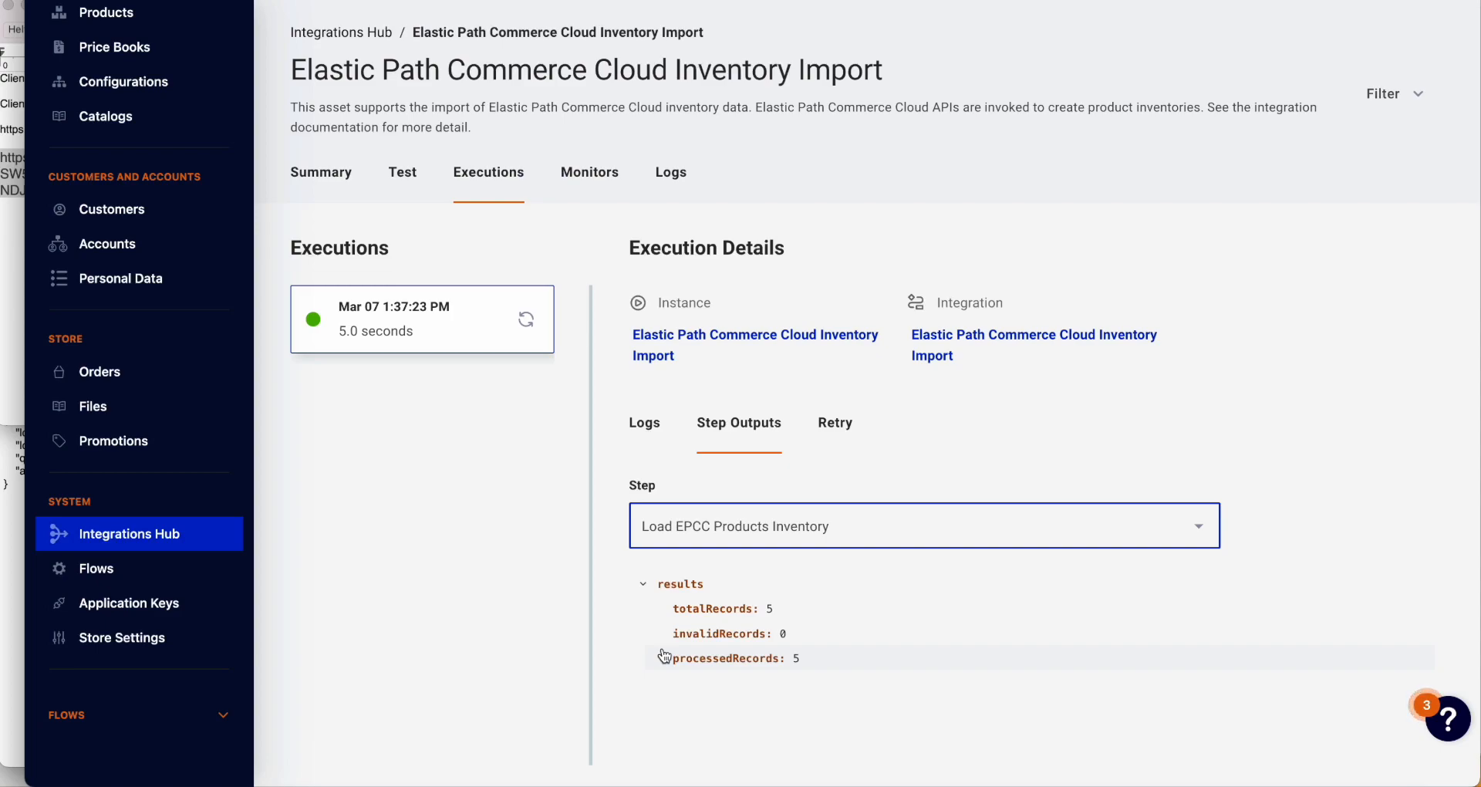
{"action": "scroll", "coordinate": [184, 470], "scroll_direction": "up", "scroll_amount": 5}
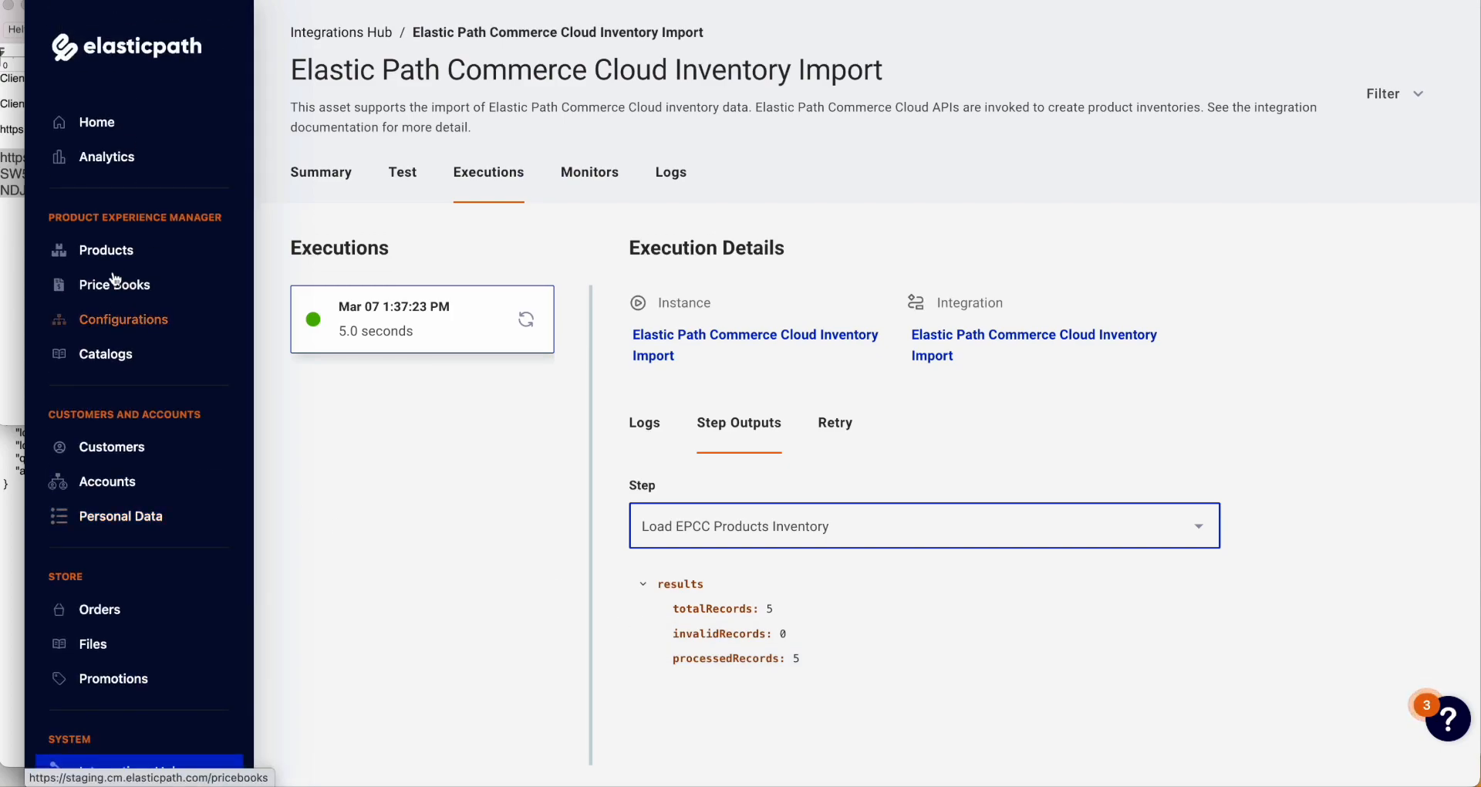
Step: Verify 0product-sku-tst, 1product-sku-tst and 3product-sku-tst each show 1 in stock, returning to All Products
{"action": "left_click", "coordinate": [108, 249]}
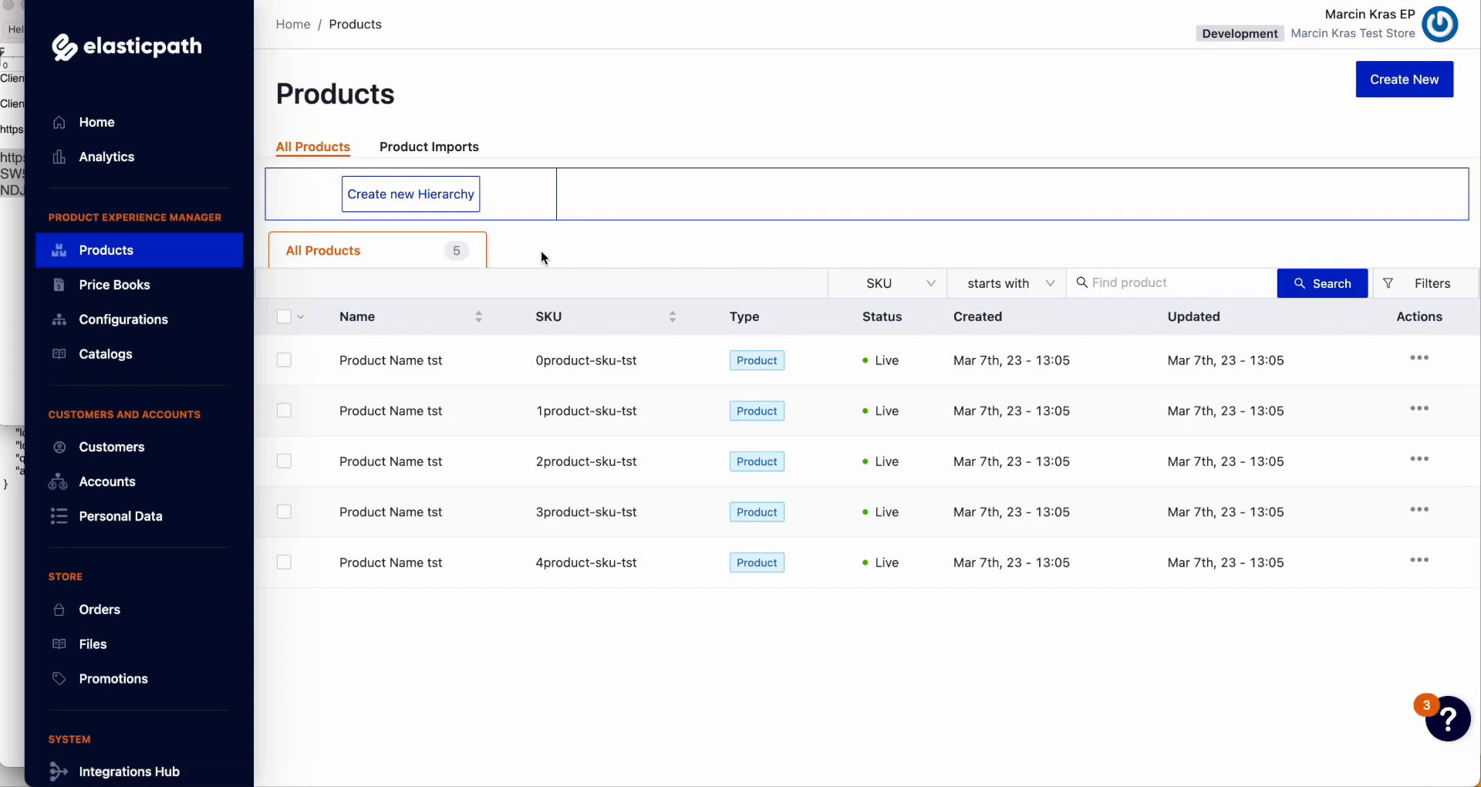
{"action": "left_click", "coordinate": [582, 368]}
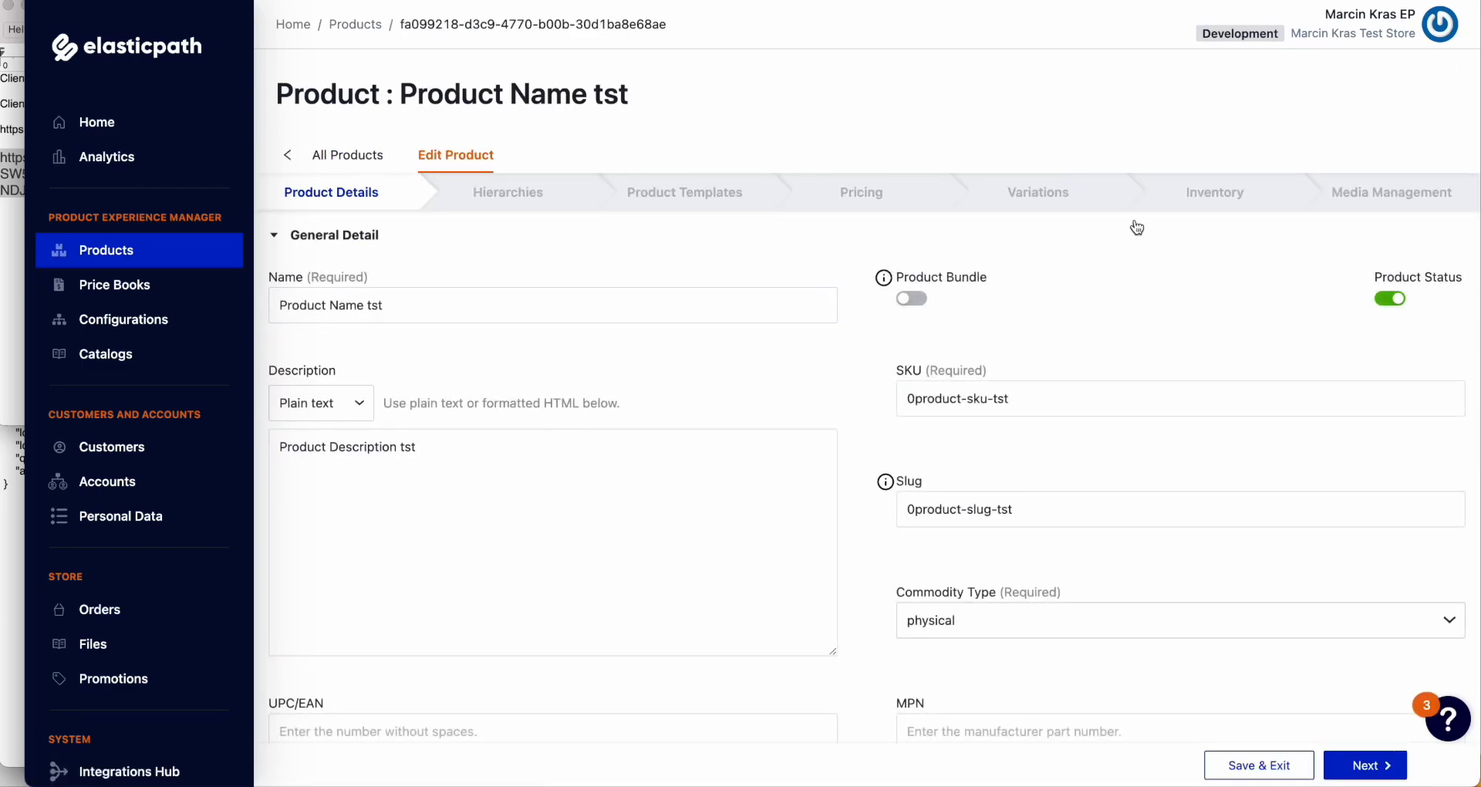
{"action": "left_click", "coordinate": [1196, 194]}
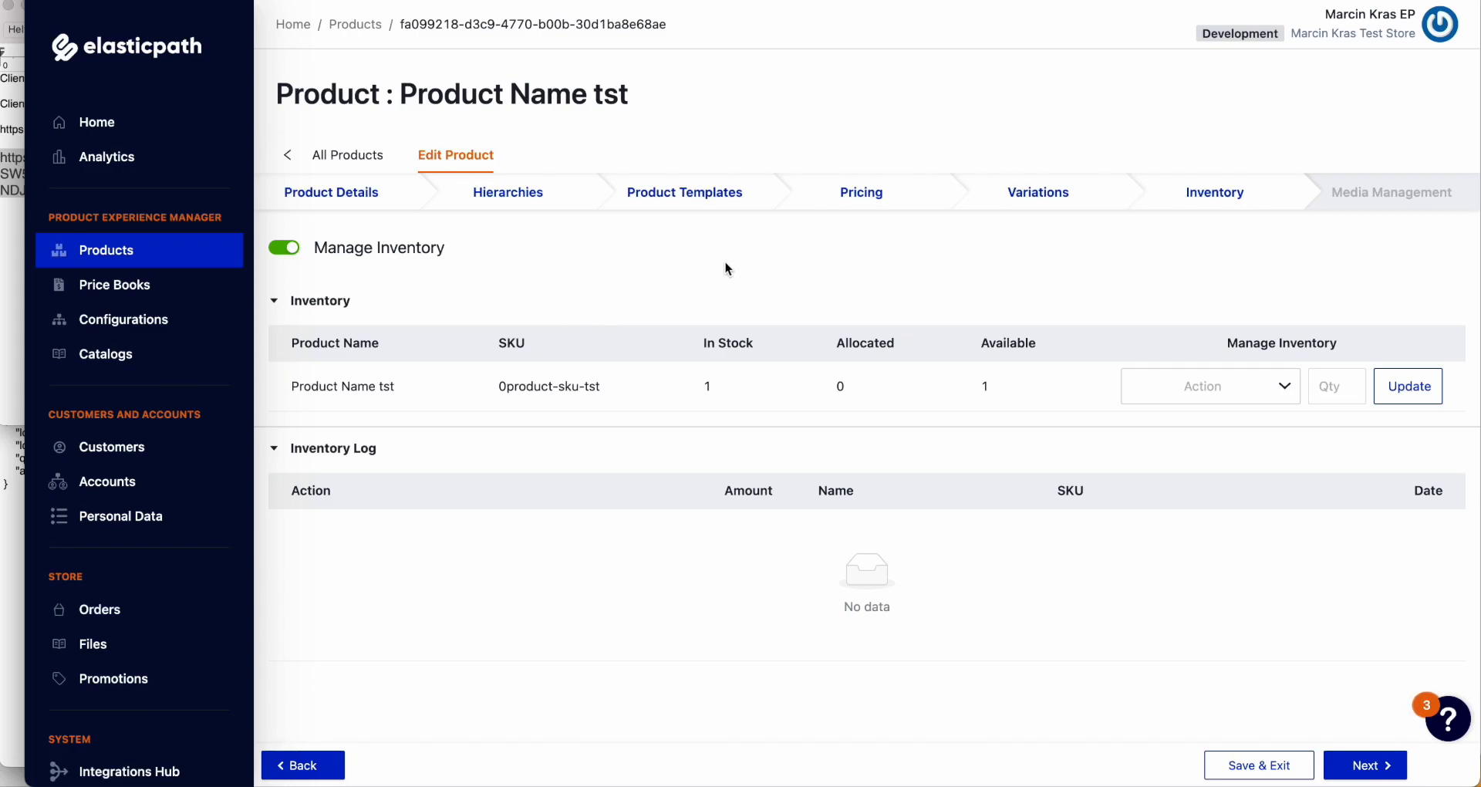
{"action": "left_click", "coordinate": [333, 168]}
{"action": "left_click", "coordinate": [557, 419]}
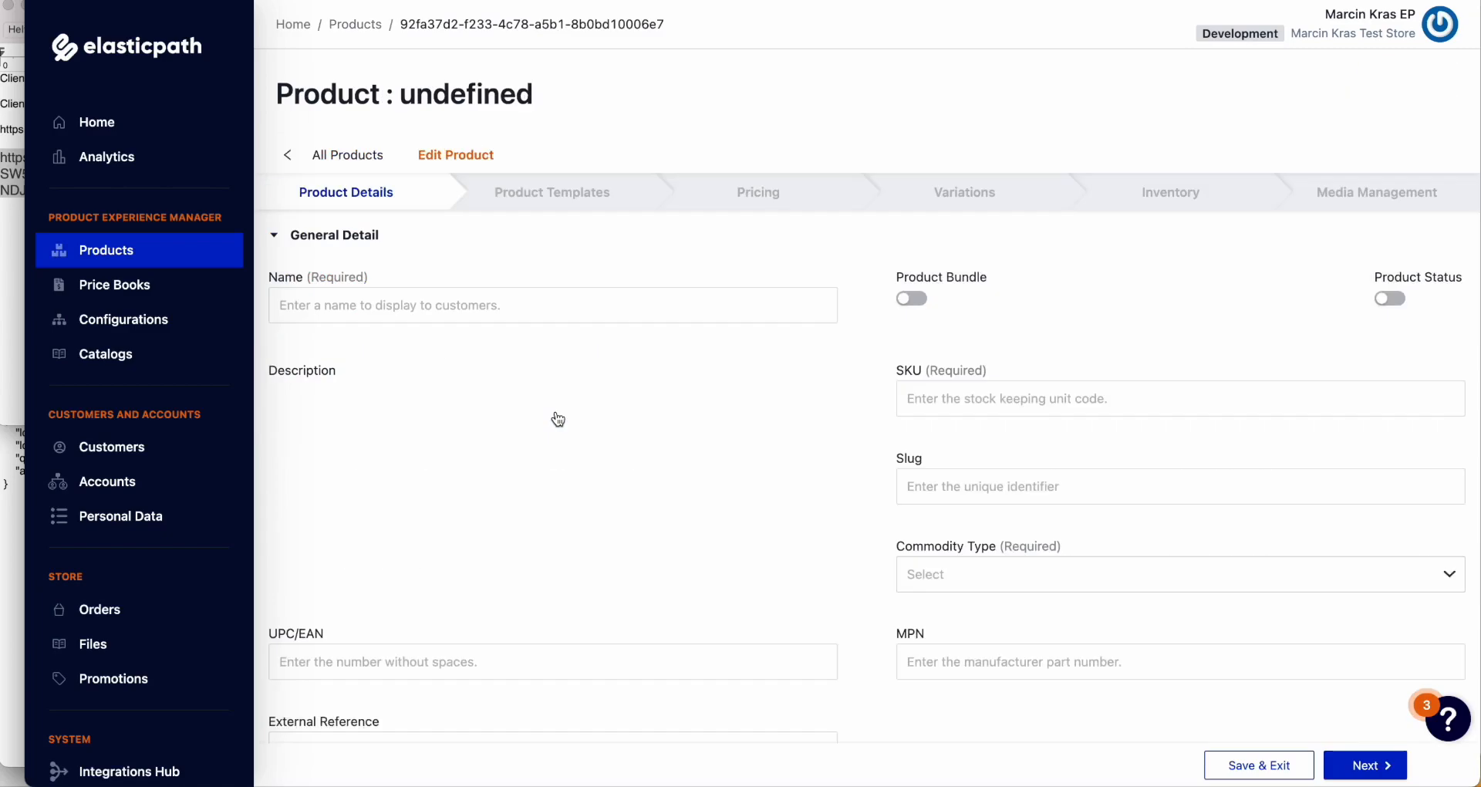
{"action": "left_click", "coordinate": [1215, 197]}
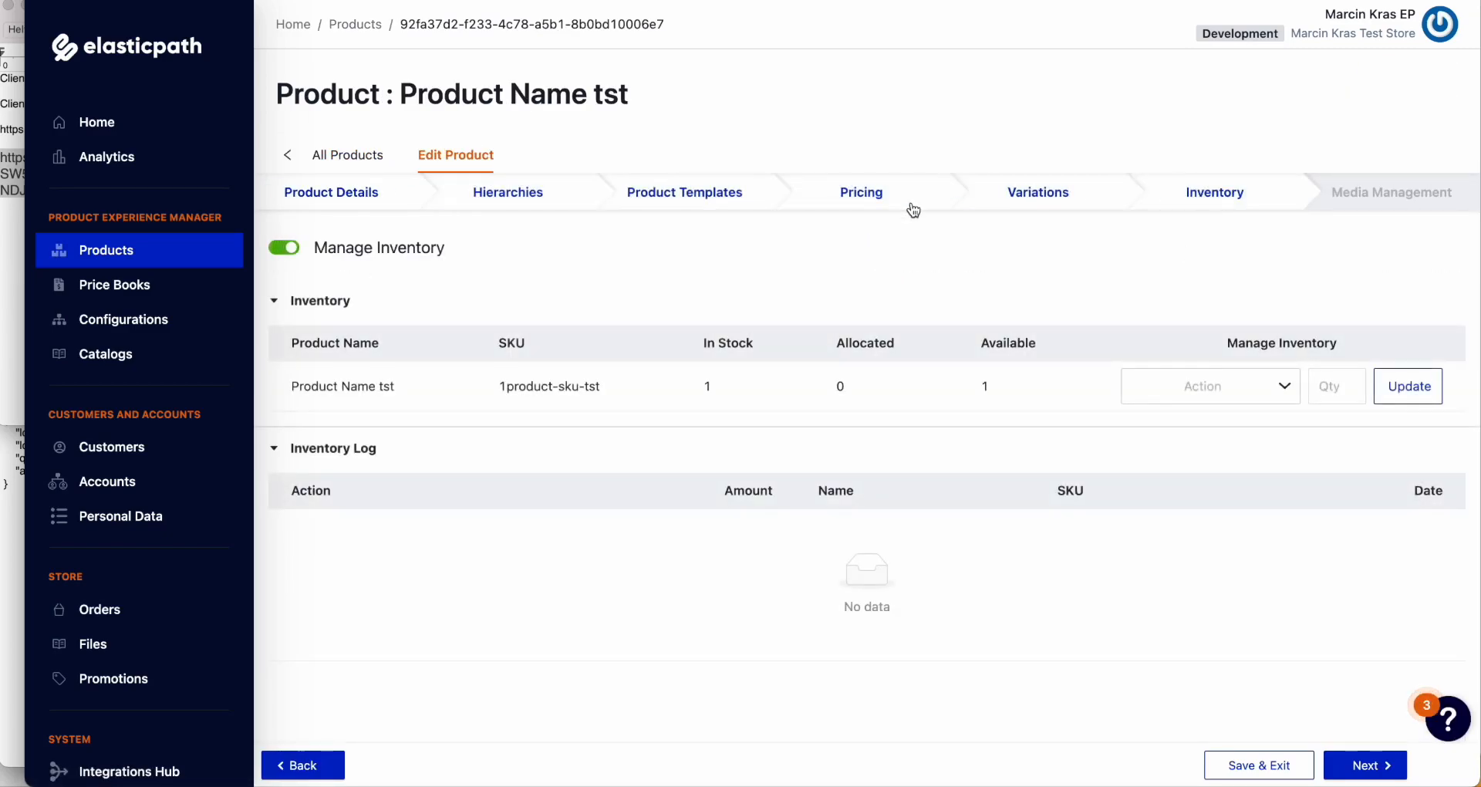
{"action": "left_click", "coordinate": [313, 164]}
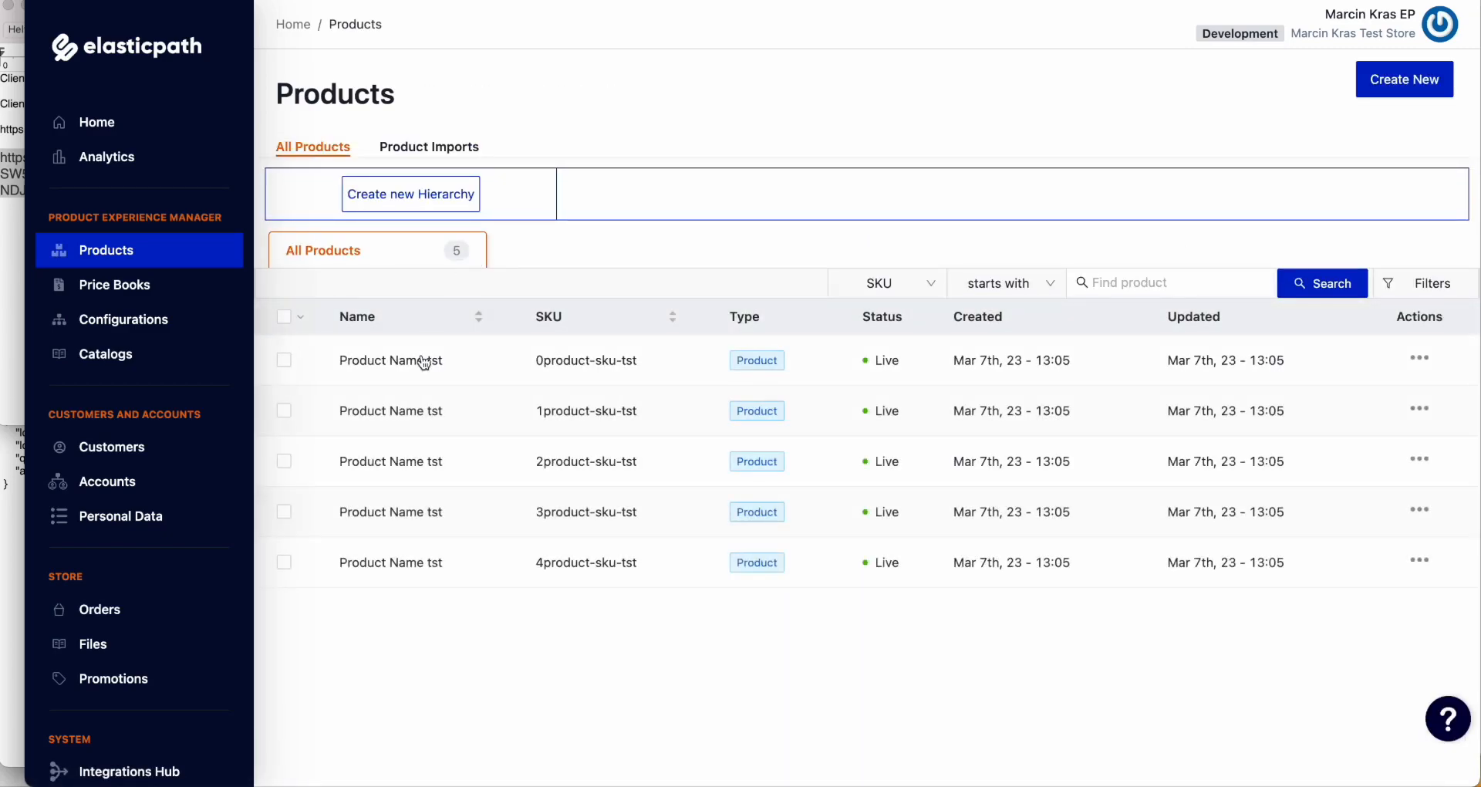
{"action": "left_click", "coordinate": [414, 515]}
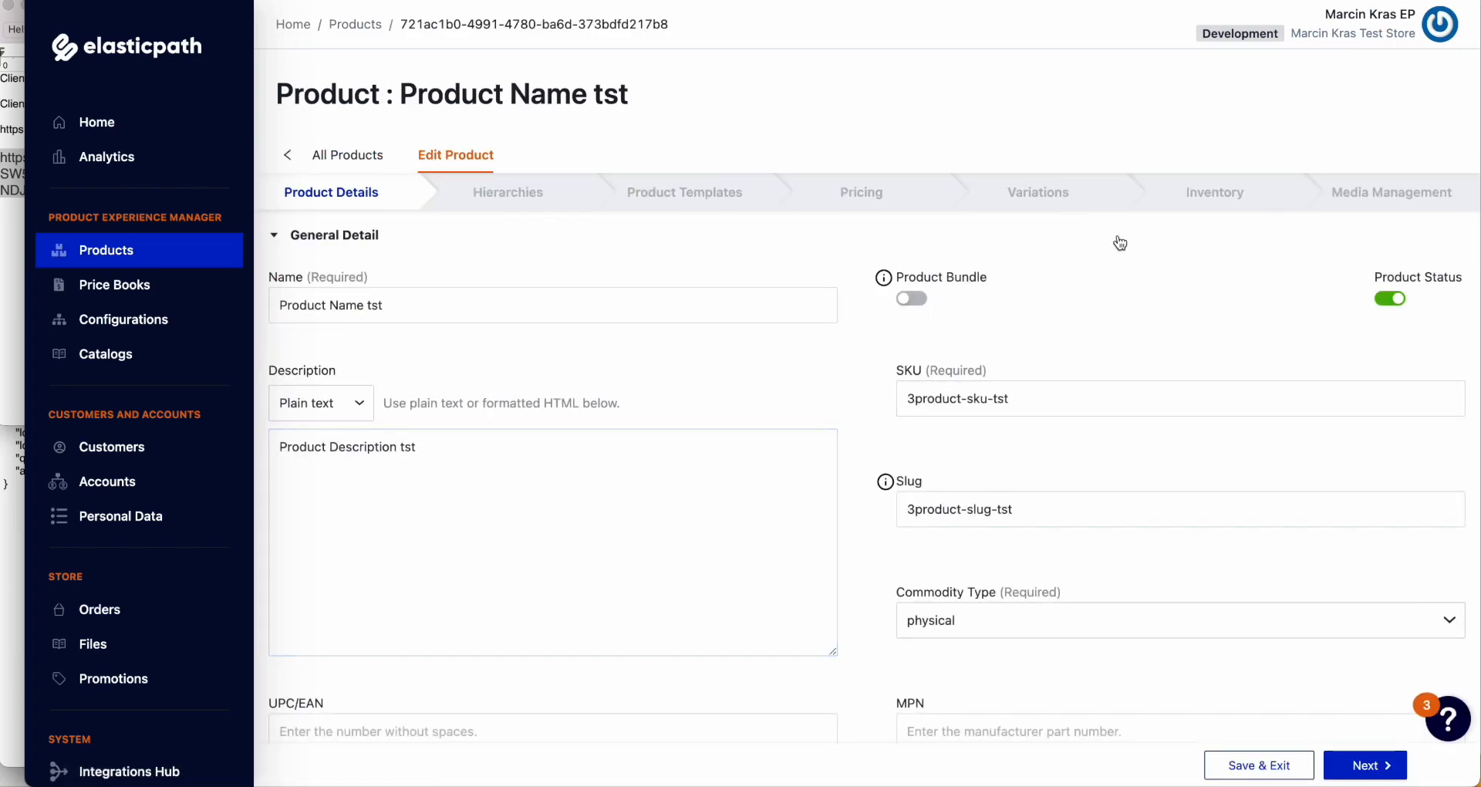
{"action": "left_click", "coordinate": [1214, 193]}
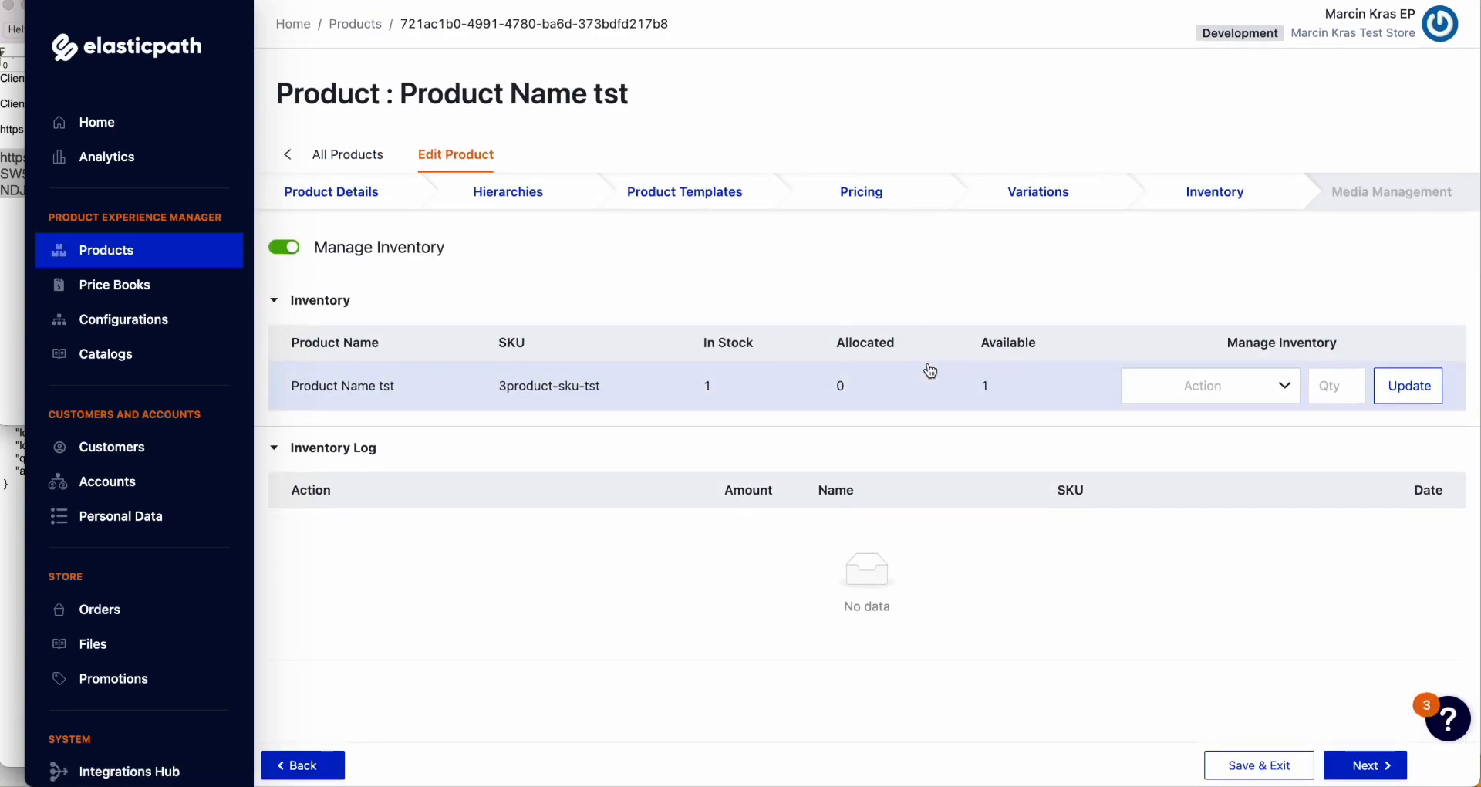
{"action": "left_click", "coordinate": [327, 154]}
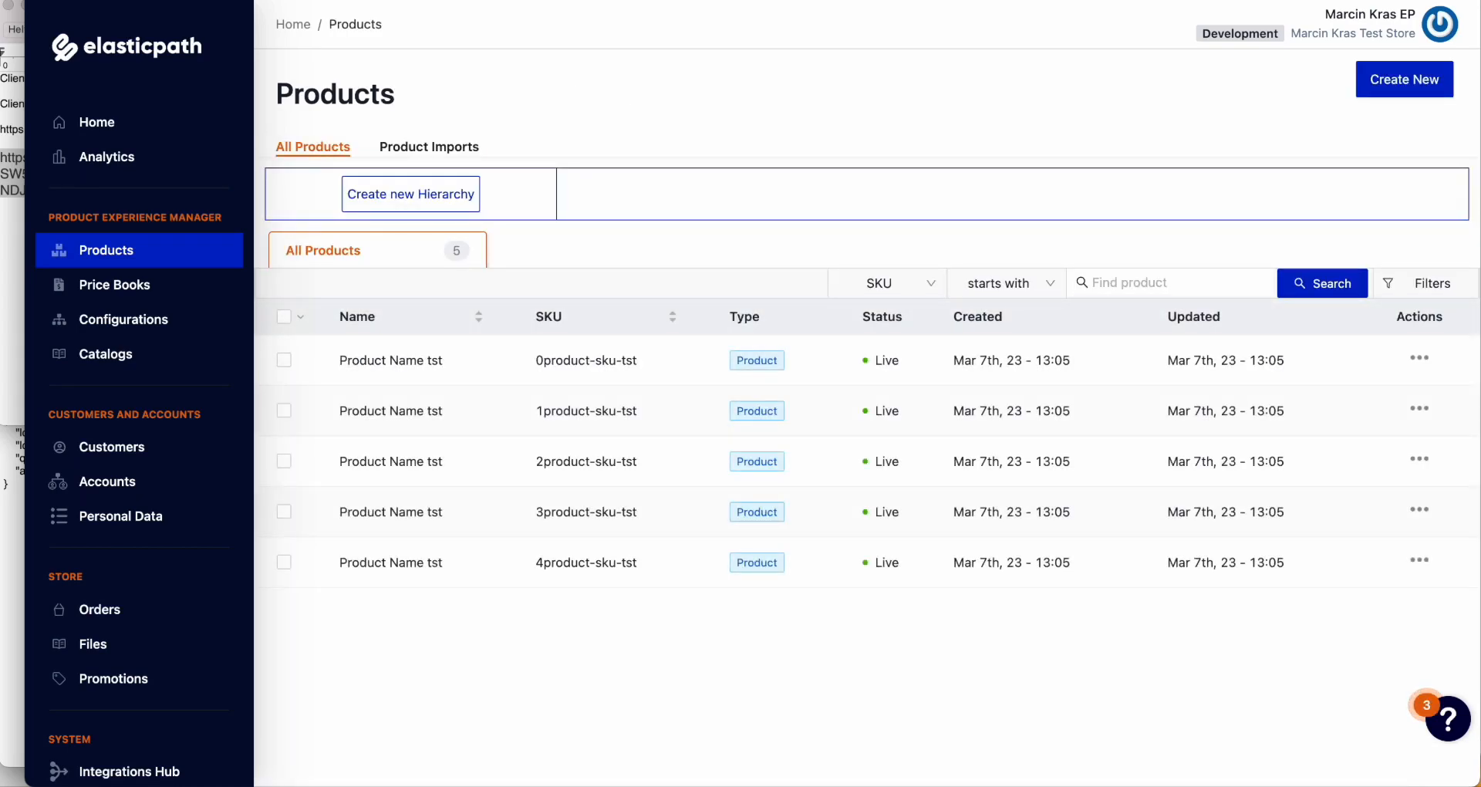